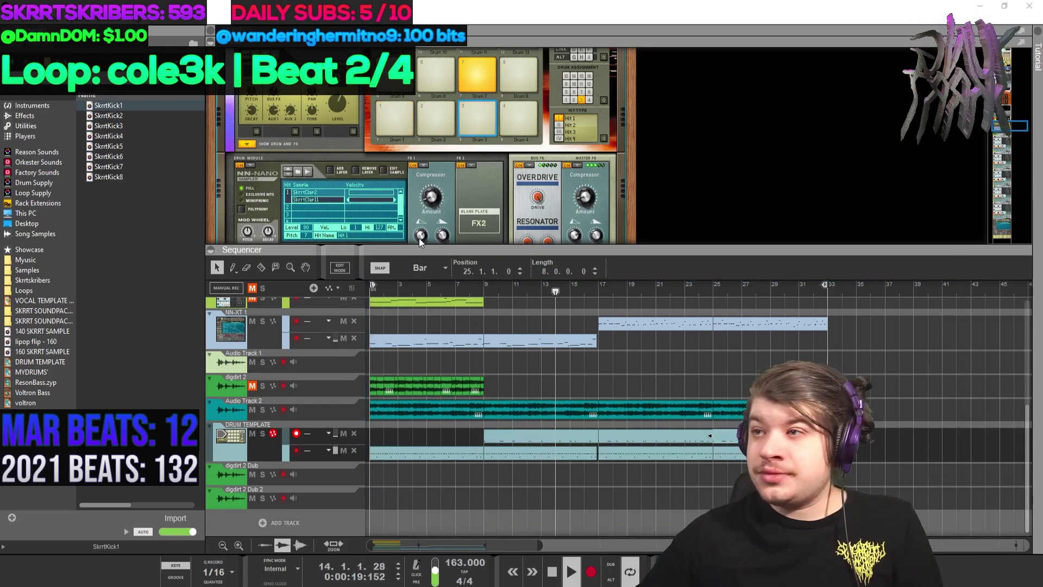
click(553, 545)
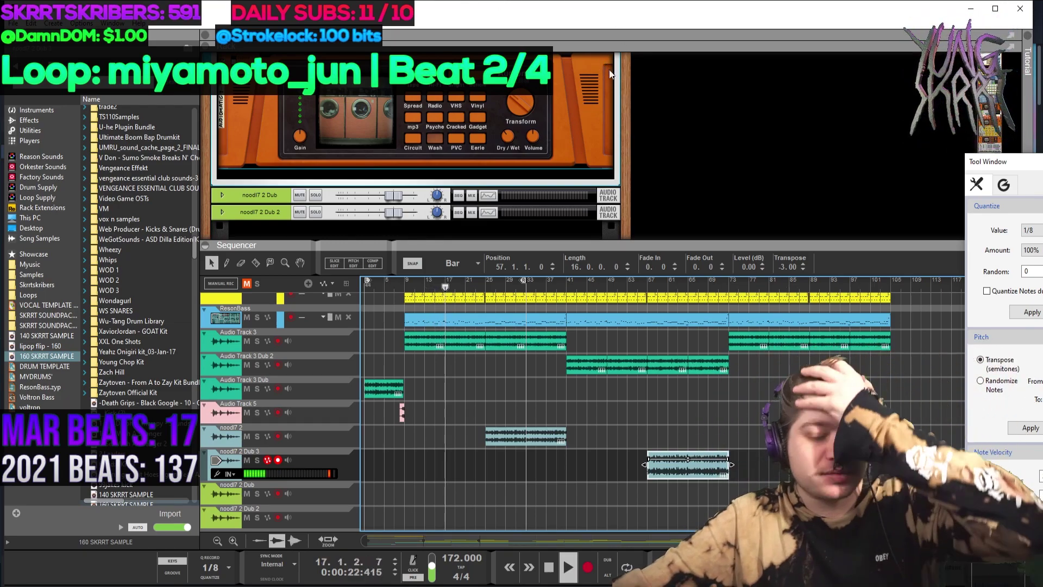
Step: Select the two-bar MYDRUMS clip at bar 41 and set the sequencer snap value to 1/4
scroll(511, 454, up, 3)
scroll(588, 462, up, 2)
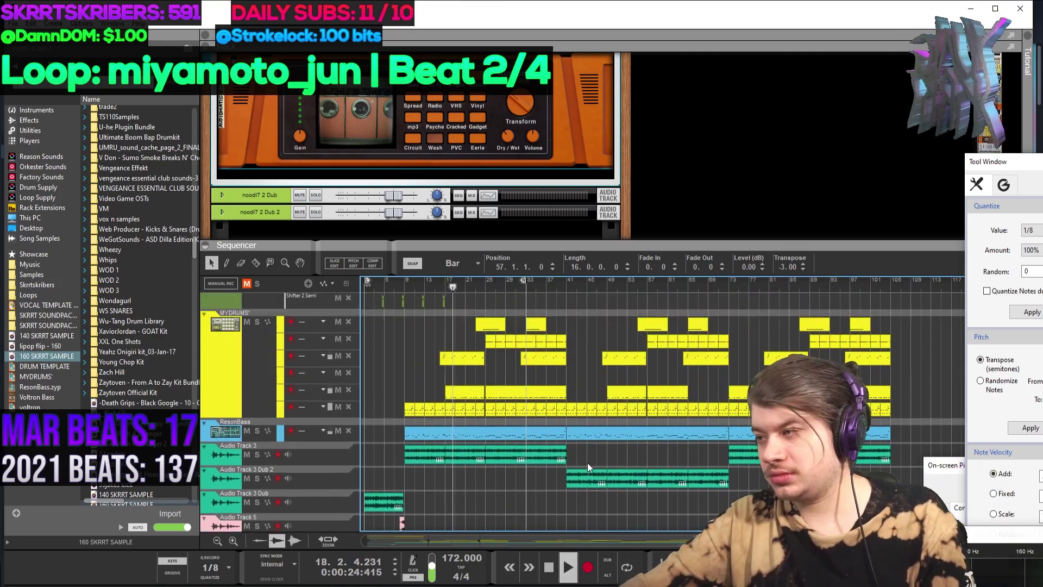
click(571, 409)
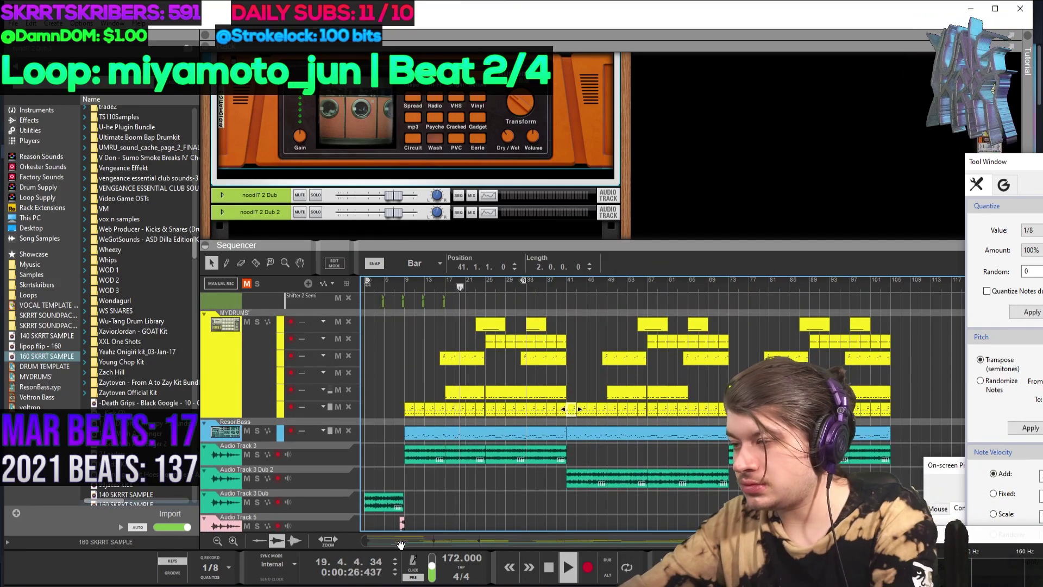
drag(405, 541, 489, 541)
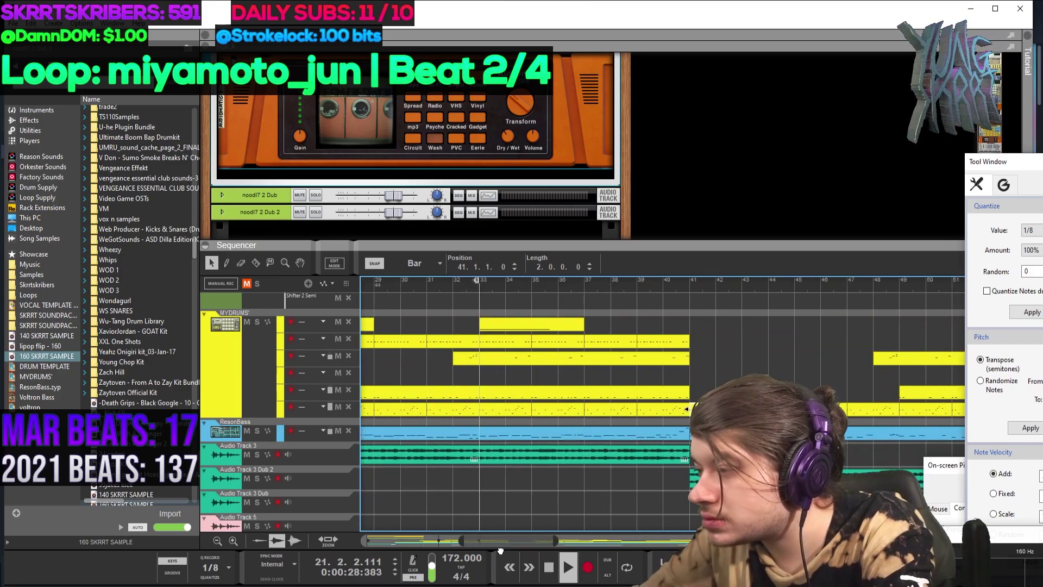
click(414, 263)
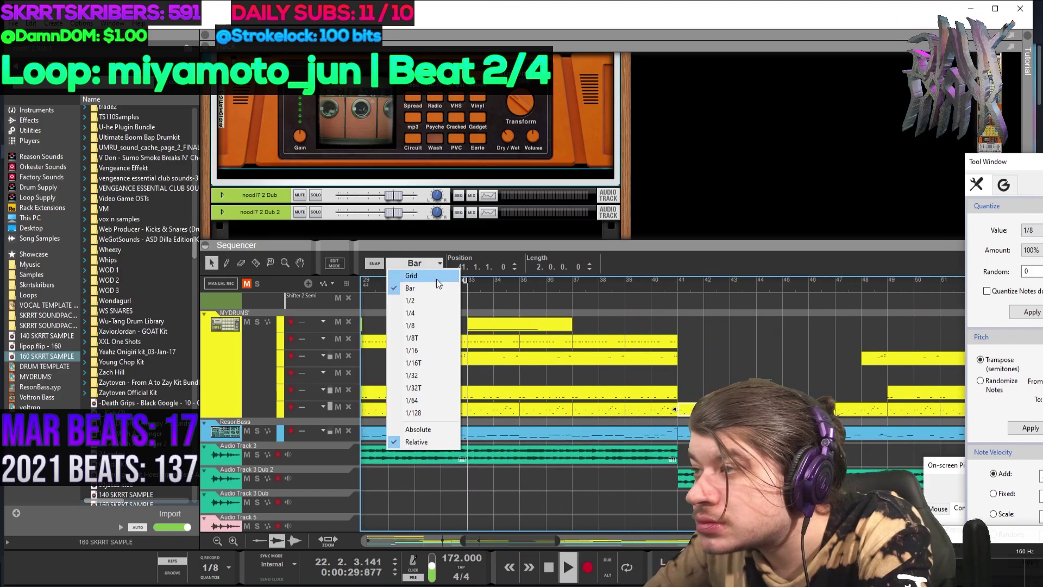
click(435, 313)
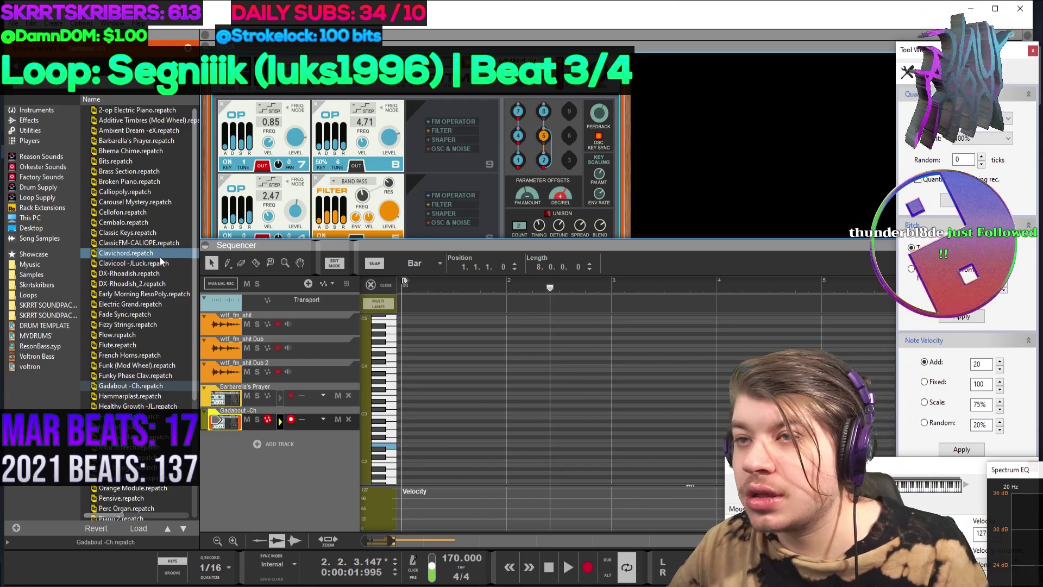
Step: Add the Horny Organ.repatch patch as a new instrument below the Gadabout -Ch track
scroll(151, 285, down, 2)
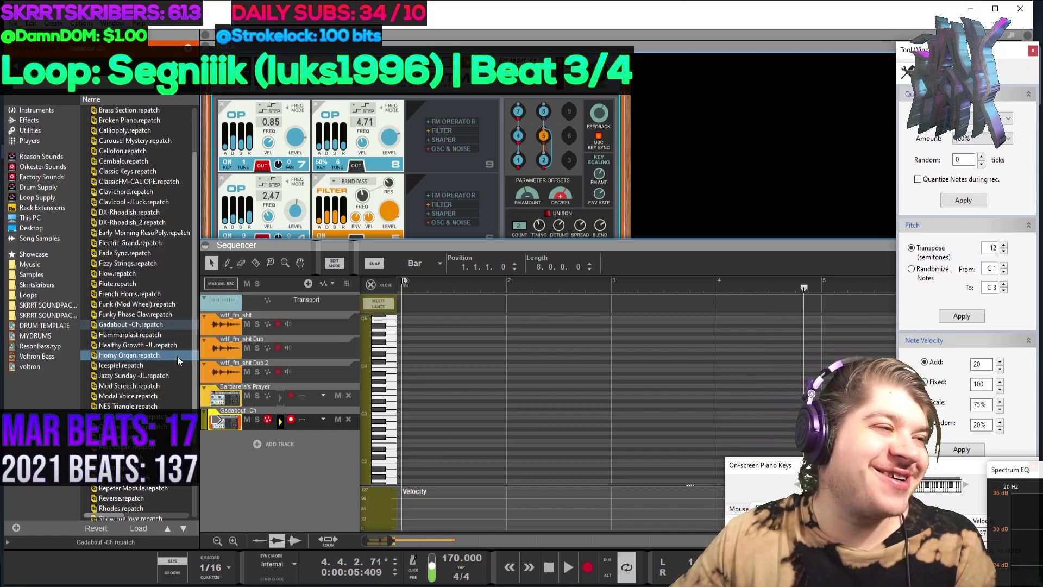
drag(167, 353, 313, 455)
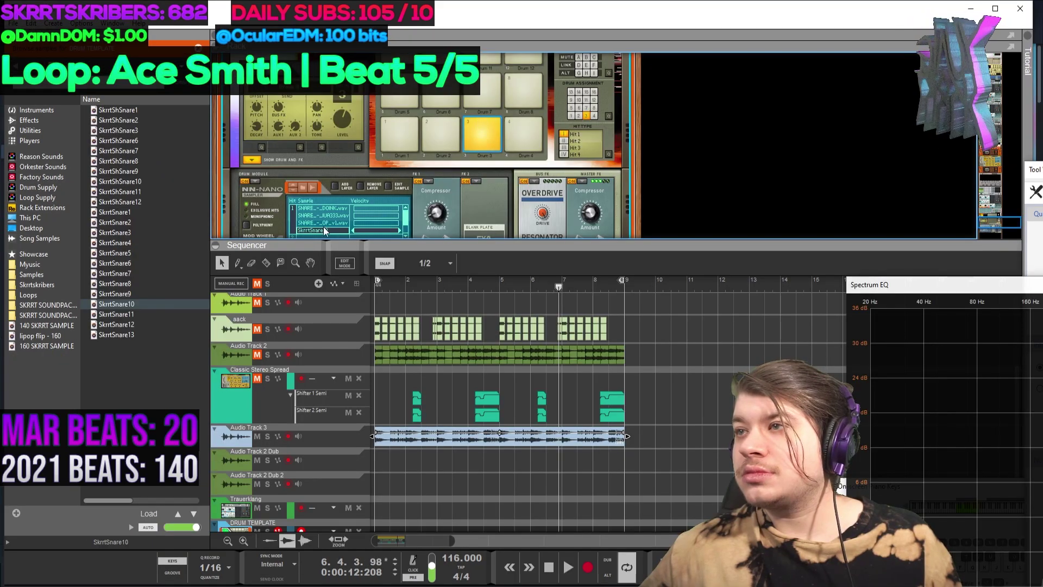
Step: Fade out the SNARE_-_OP_v1.wav layer of the third drum pad from just after its attack to its end
click(325, 223)
scroll(324, 220, down, 2)
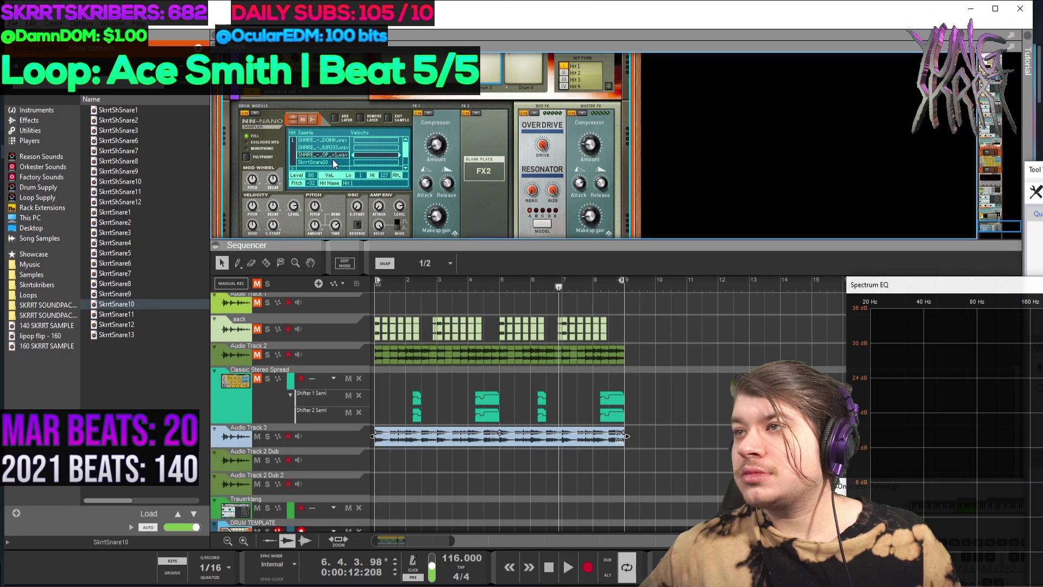
click(389, 120)
key(ctrl+a)
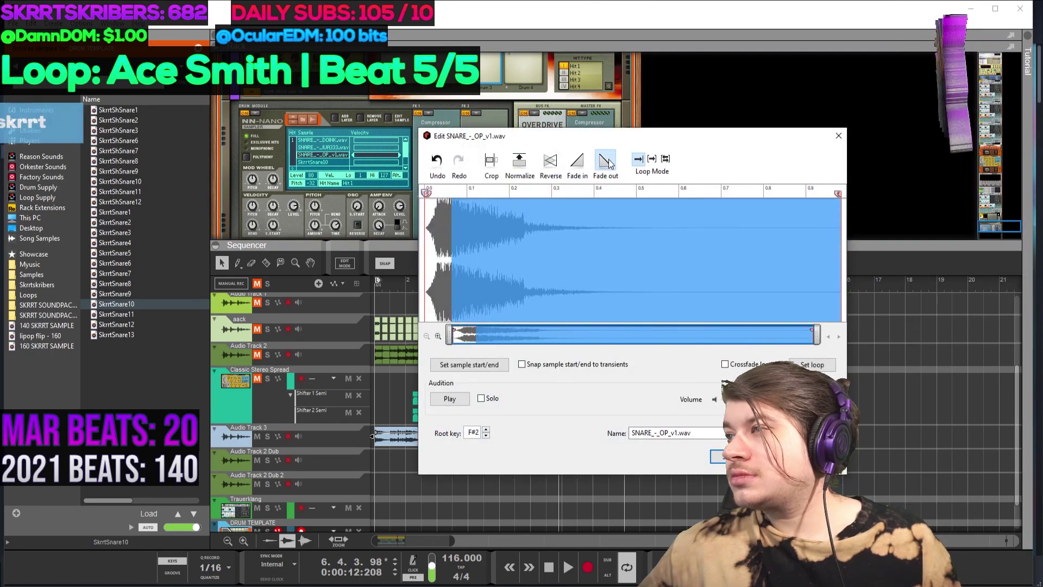
click(605, 163)
key(Return)
scroll(487, 126, up, 2)
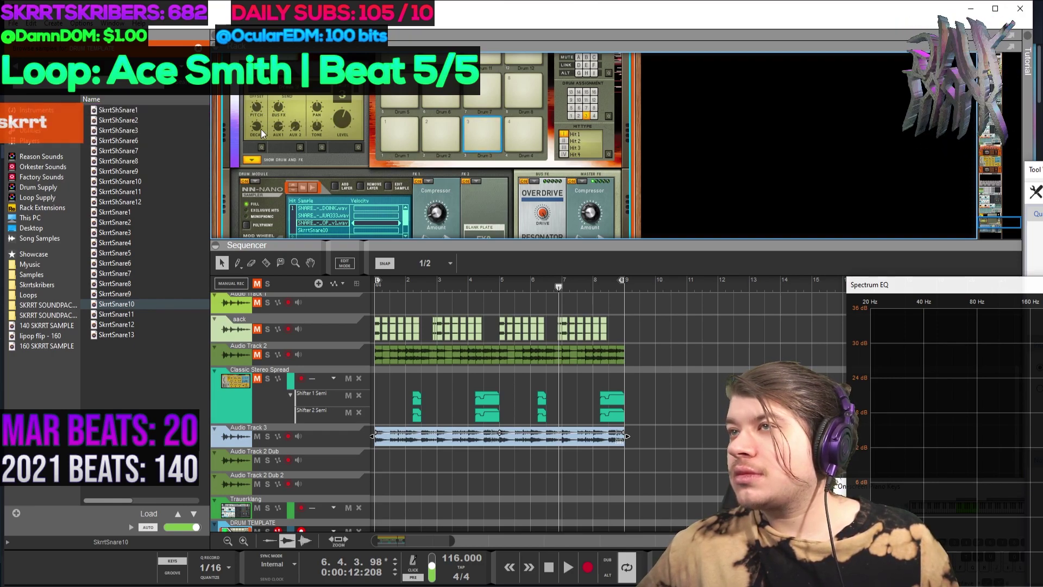
Step: Fade out the SNARE_-_JUA333.wav layer from shortly after its start to its end and accept the edit
click(342, 215)
click(387, 187)
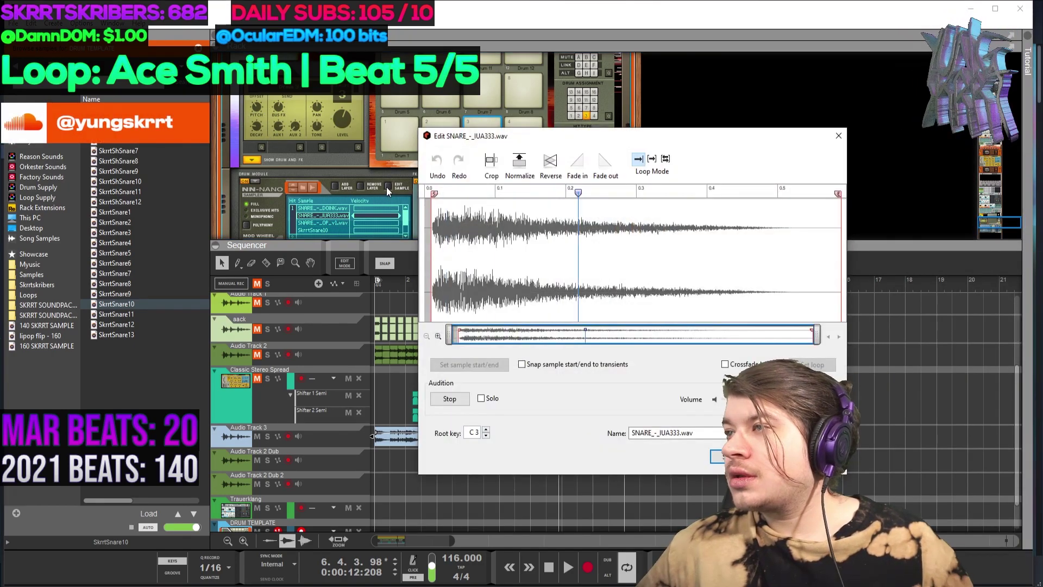
drag(475, 228, 843, 233)
click(604, 162)
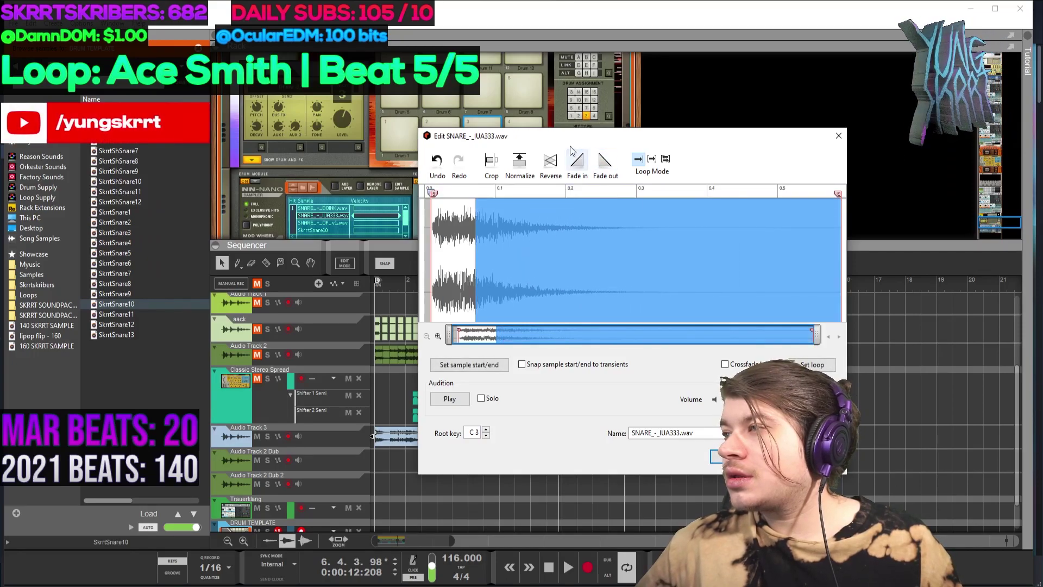
click(723, 456)
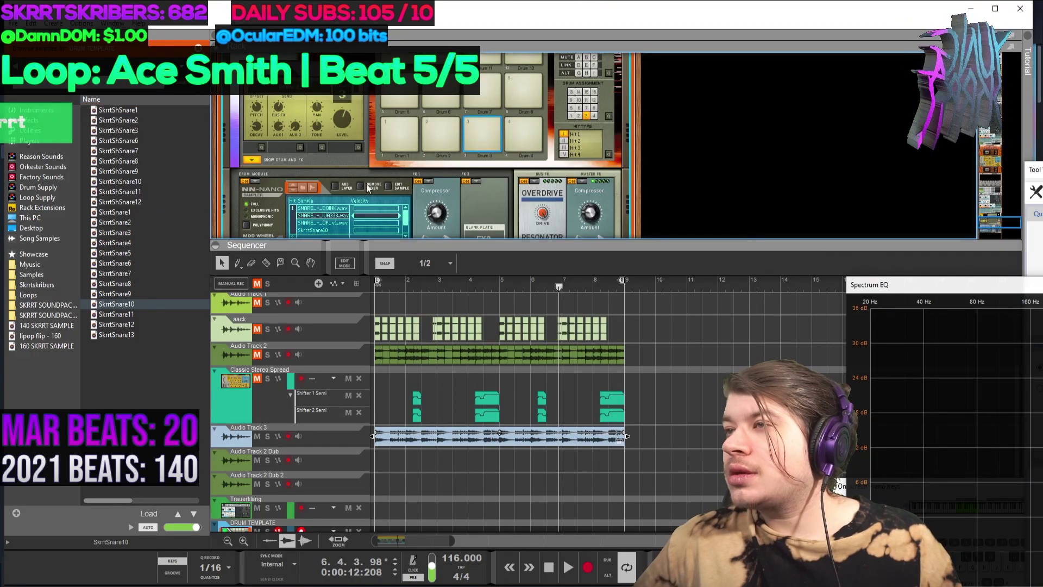
Step: Apply a fade-out to the DOINK snare layer of the same pad and accept the edit
click(394, 189)
drag(429, 255, 842, 255)
click(606, 162)
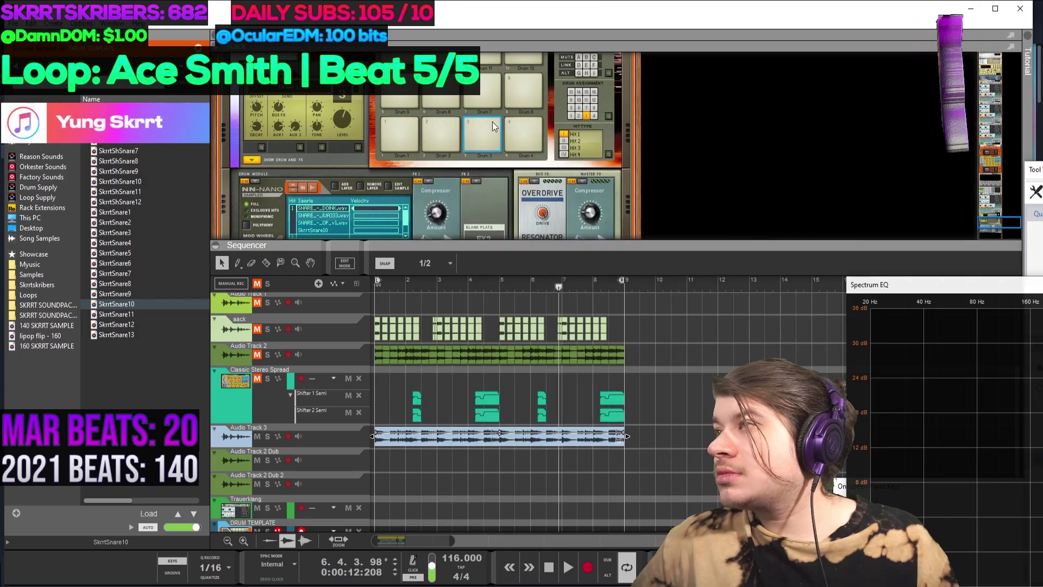
click(722, 457)
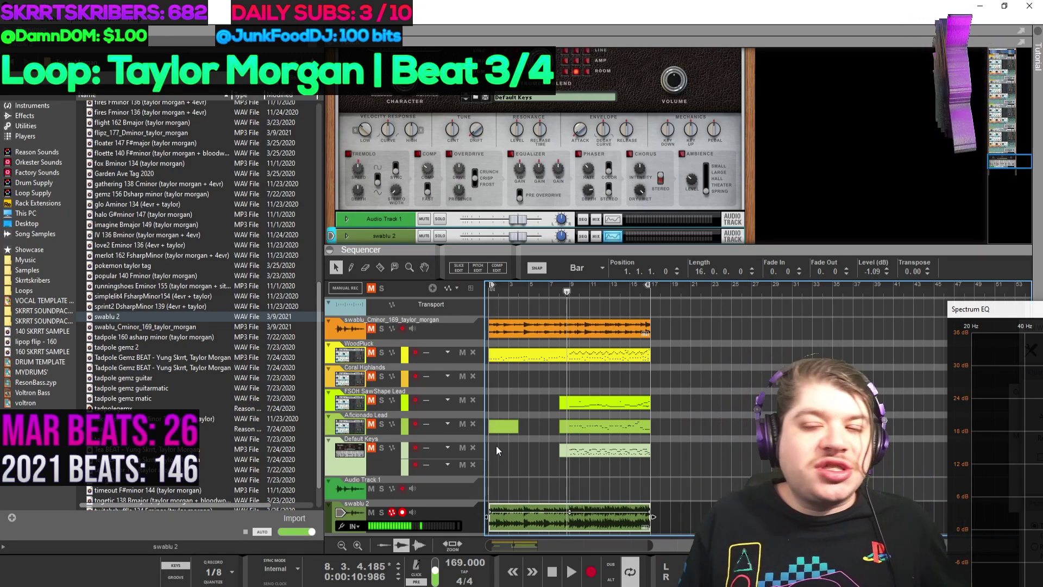
Step: Duplicate the swablu 2 audio track to get an empty track below it
click(531, 543)
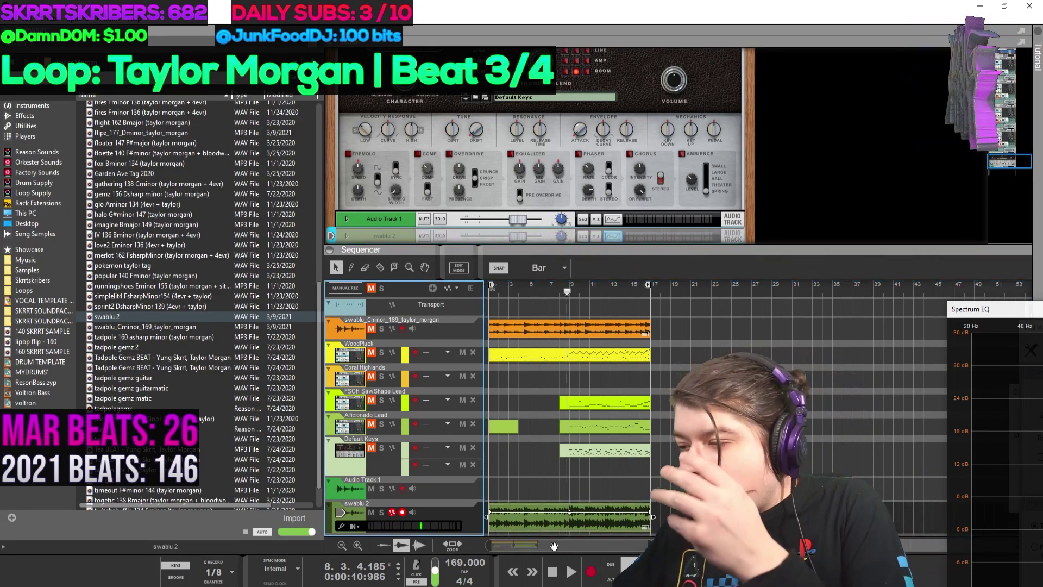
scroll(637, 505, down, 1)
scroll(637, 505, down, 1)
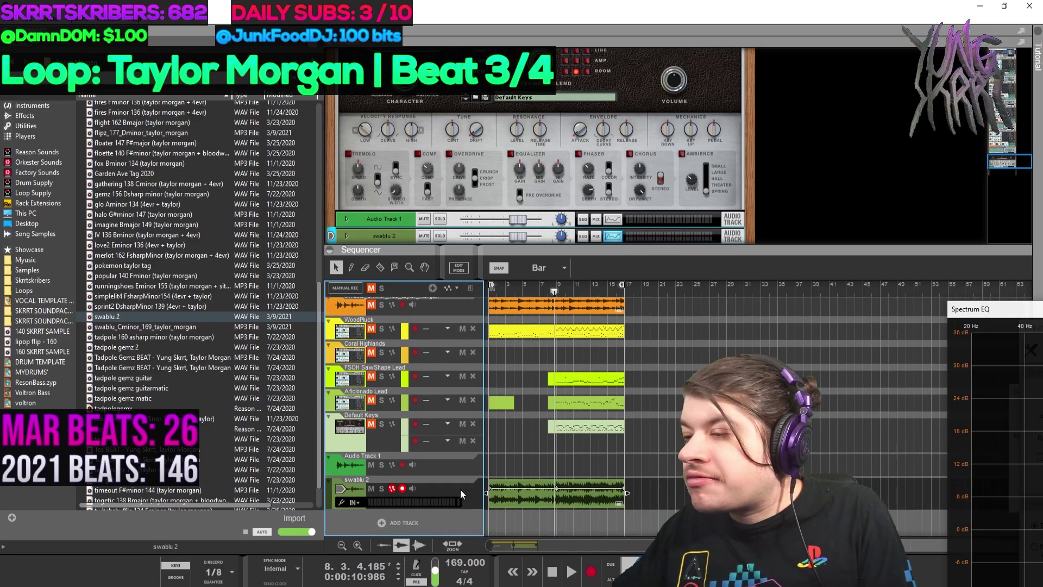
click(610, 564)
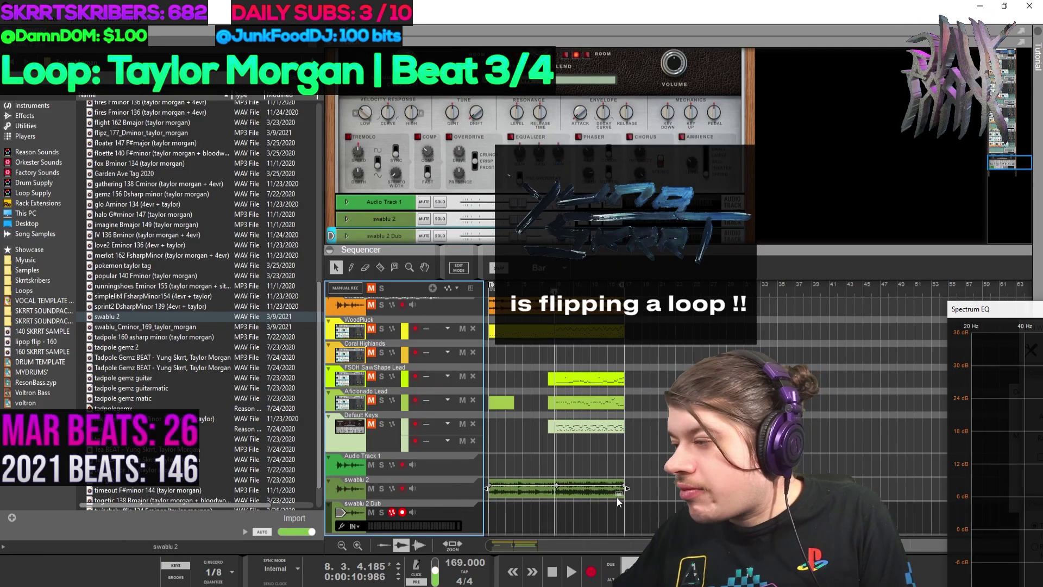
Step: Extend the swablu 2 clip past bar 17 and cut it with the Razor tool
drag(618, 492, 680, 493)
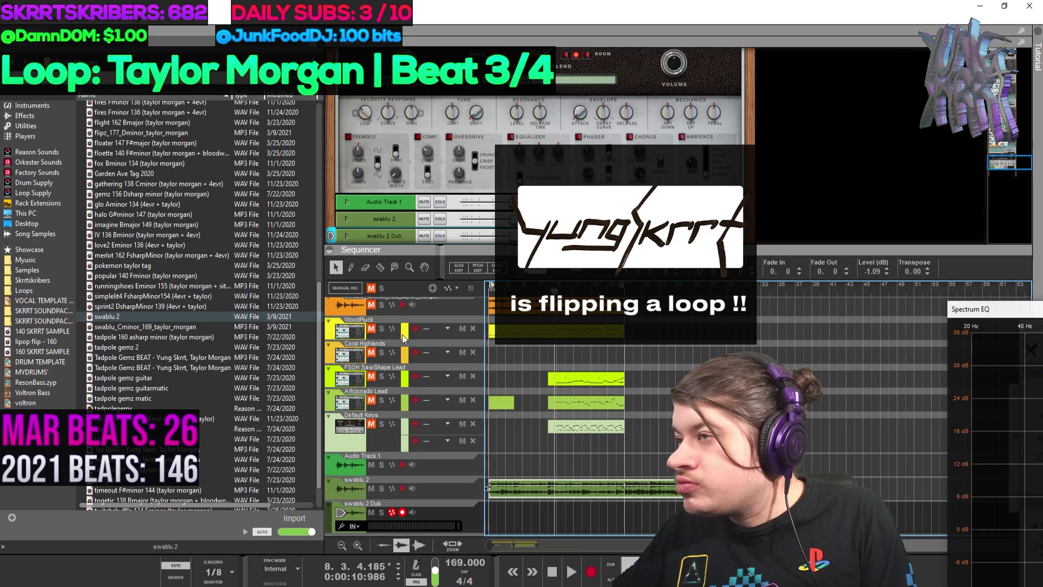
key(r)
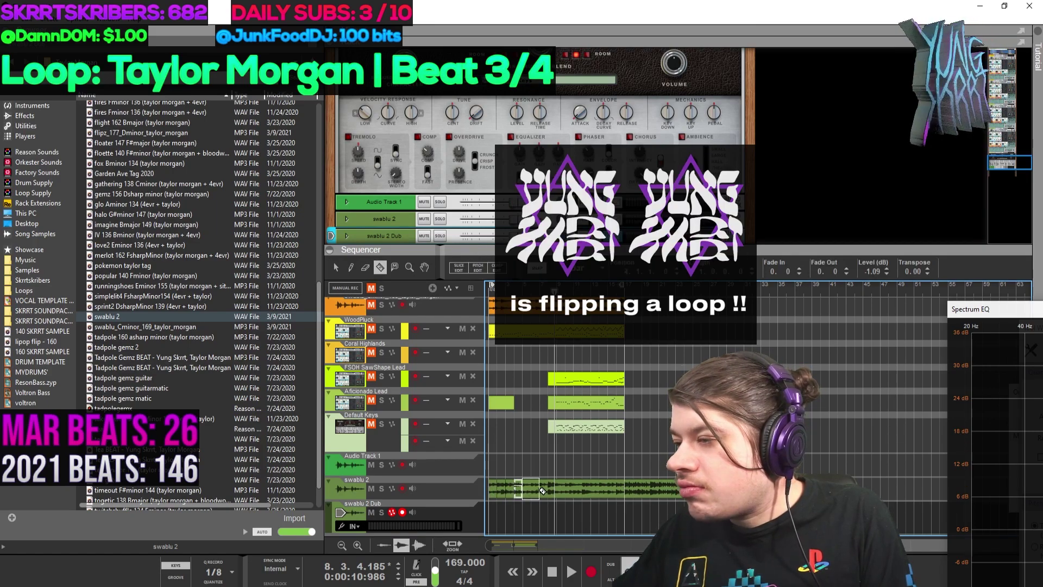
click(633, 489)
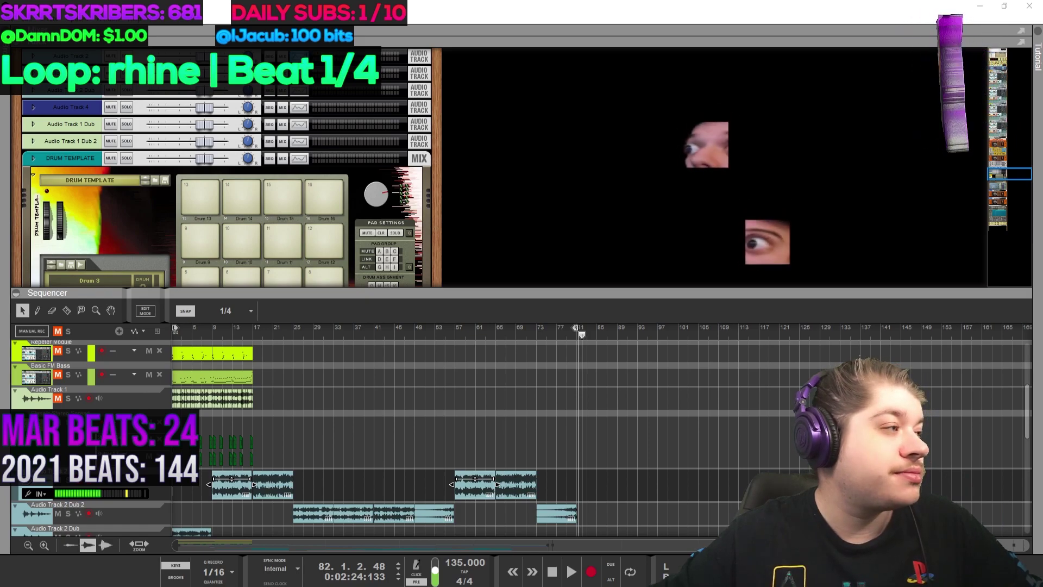
Step: Switch to the browser showing the YouTube video and move its window higher over the sequencer
key(alt+Tab)
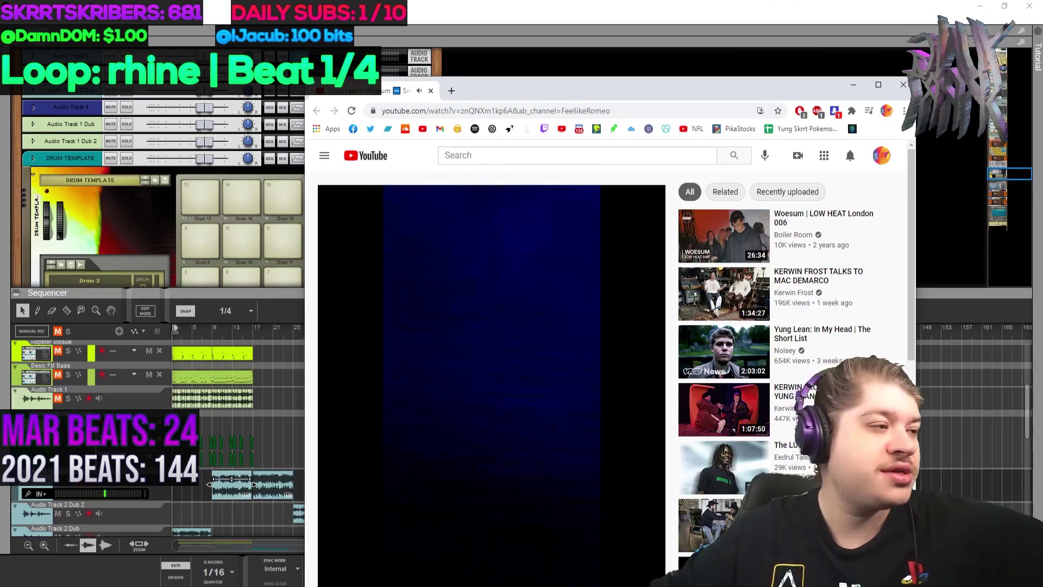
drag(485, 82, 459, 37)
mouse_move(427, 308)
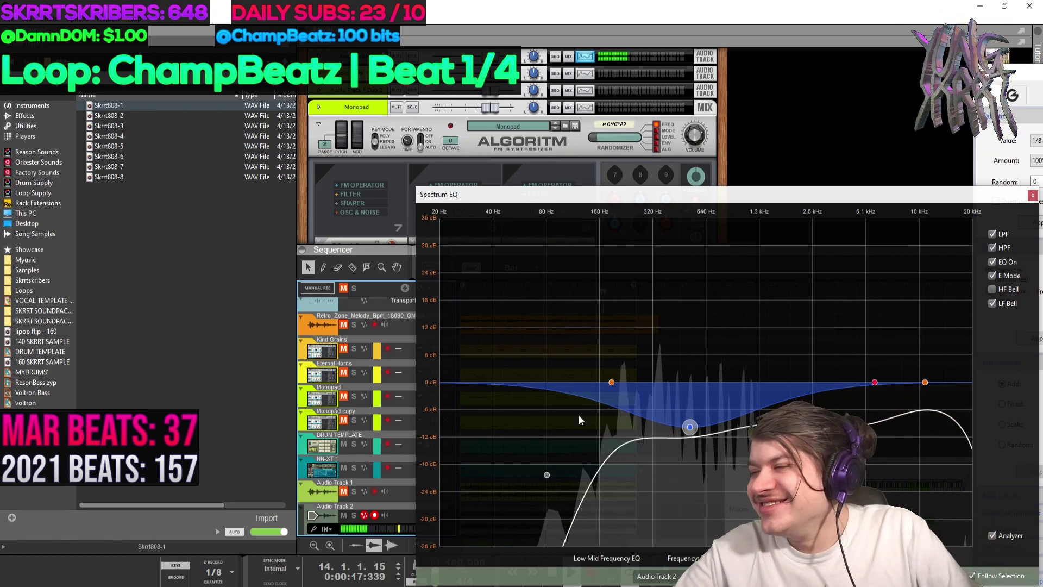
click(799, 429)
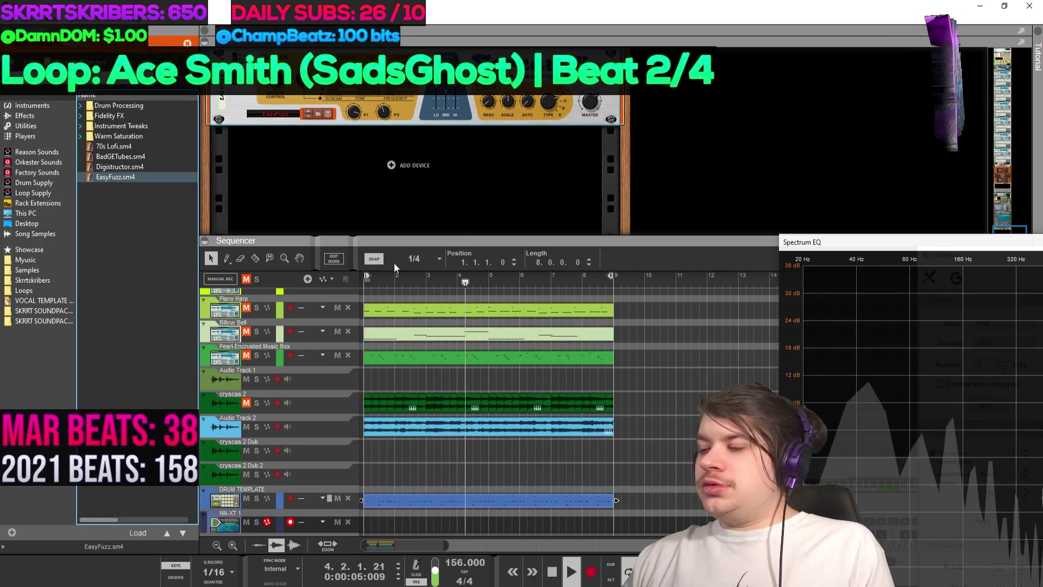
Step: Record a part on the NN-XT 1 track over the eight-bar loop and stop the recording
click(594, 570)
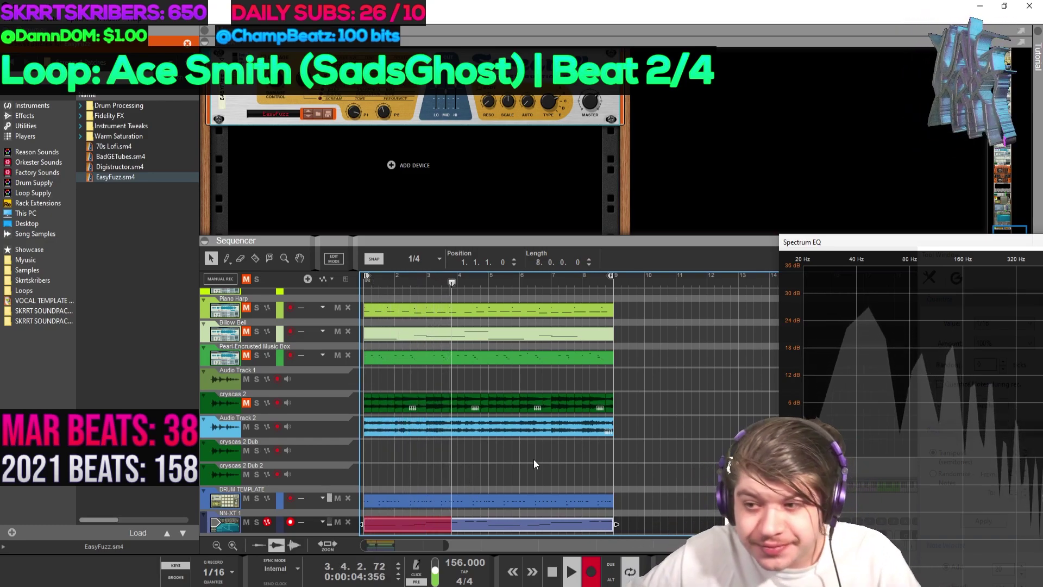
key(space)
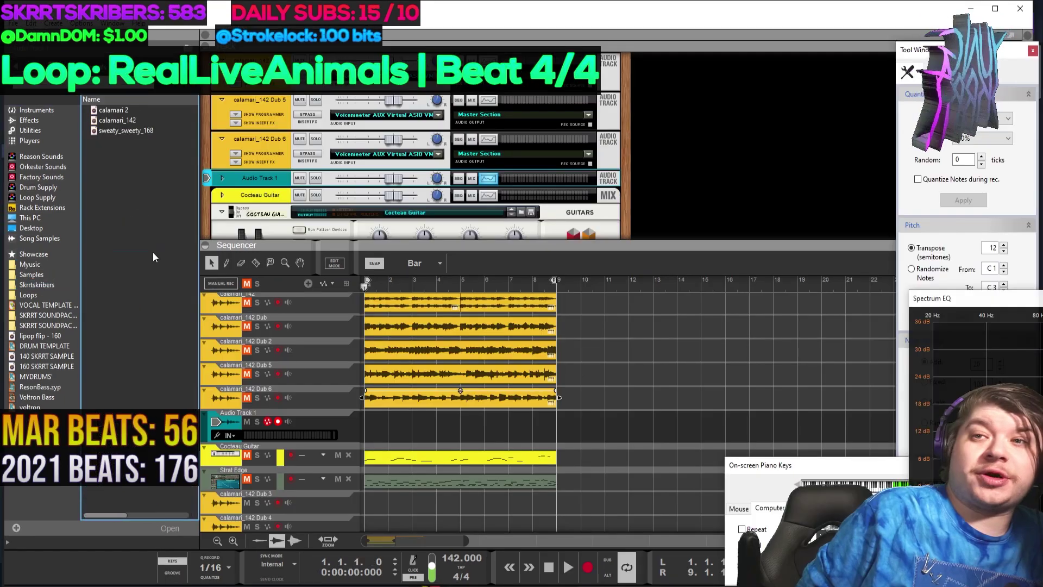
Step: Audition the calamari 2 loop and paste an eight-bar audio clip at bar 1 of the calamari_142 Dub 3 track
click(136, 113)
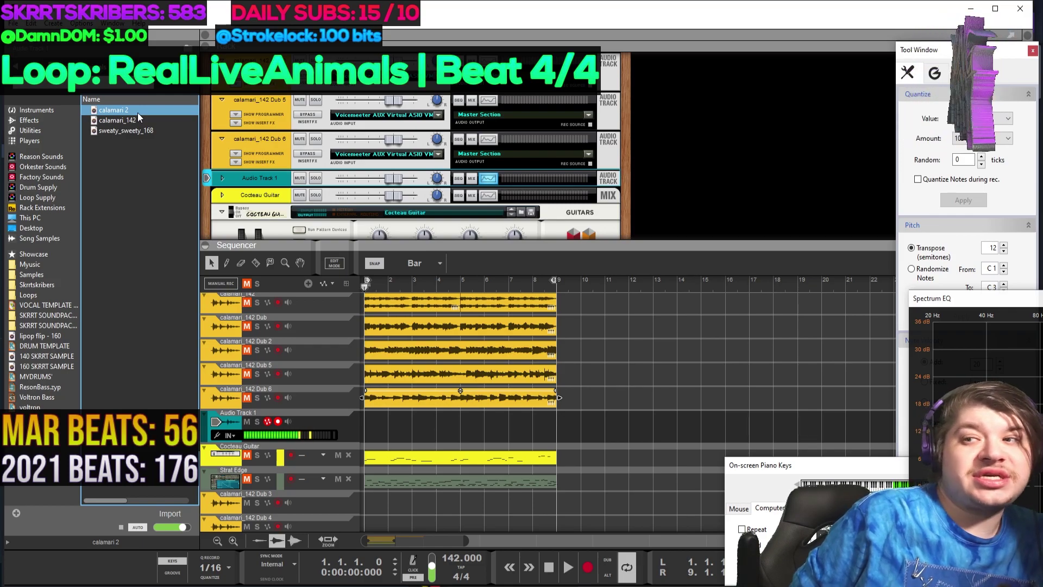
drag(327, 338, 363, 478)
click(364, 471)
key(ctrl+v)
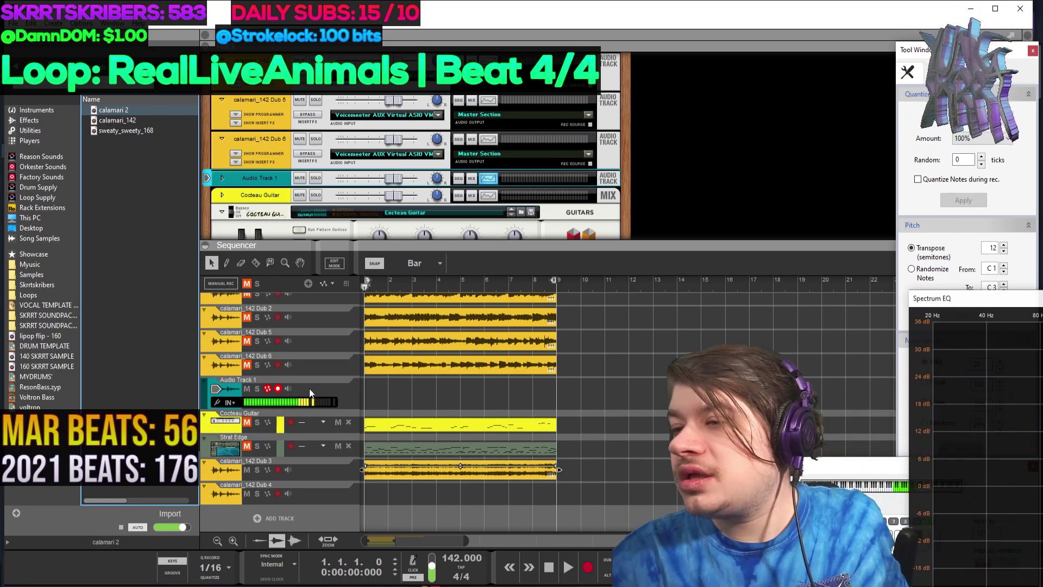
Step: Duplicate the calamari_142 Dub 3 track and cut the Dub 3 clip with the Razor tool around bars 3 to 4
click(324, 467)
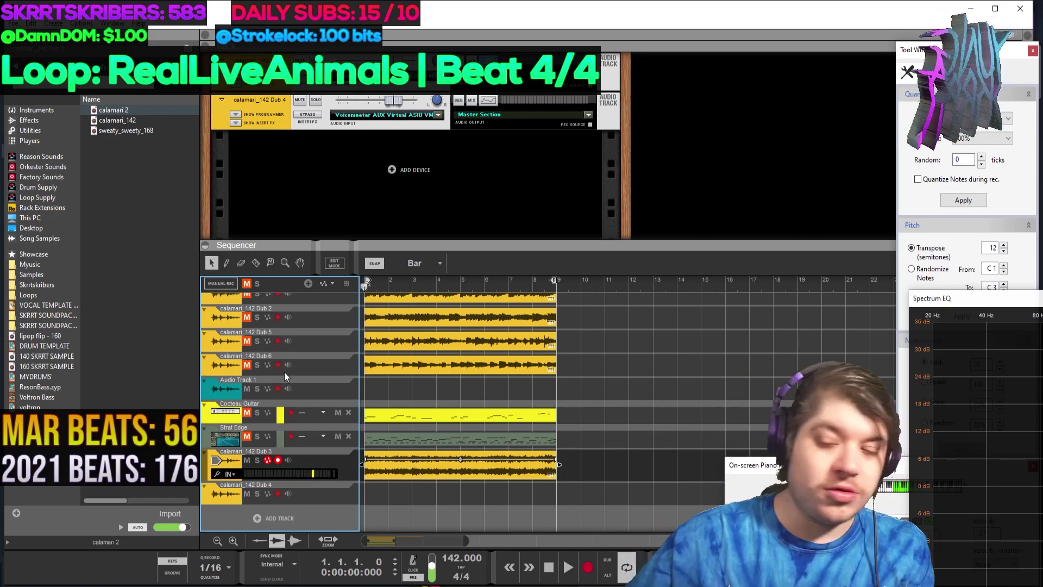
key(ctrl+d)
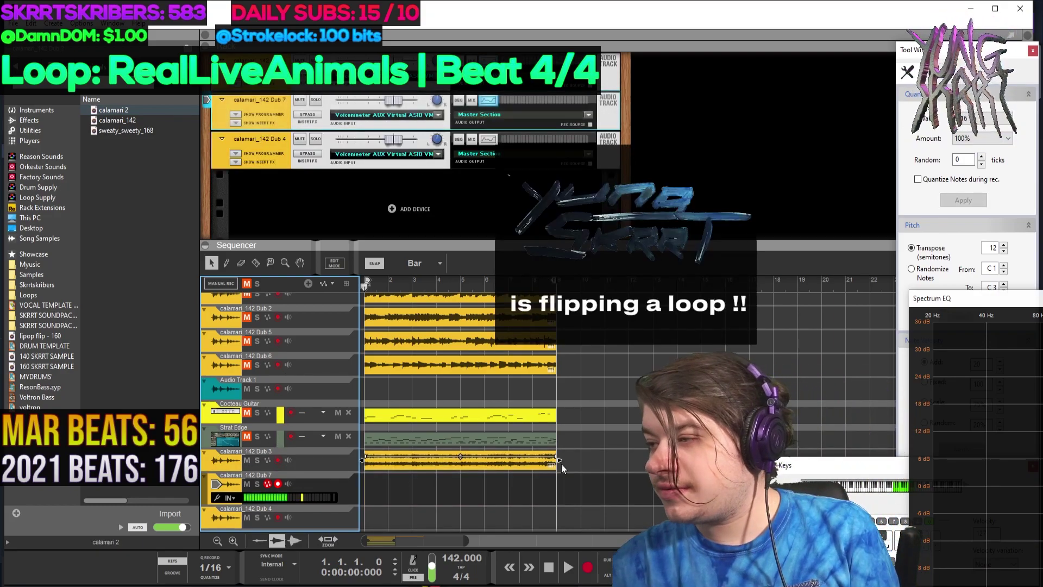
click(255, 262)
drag(413, 459, 448, 456)
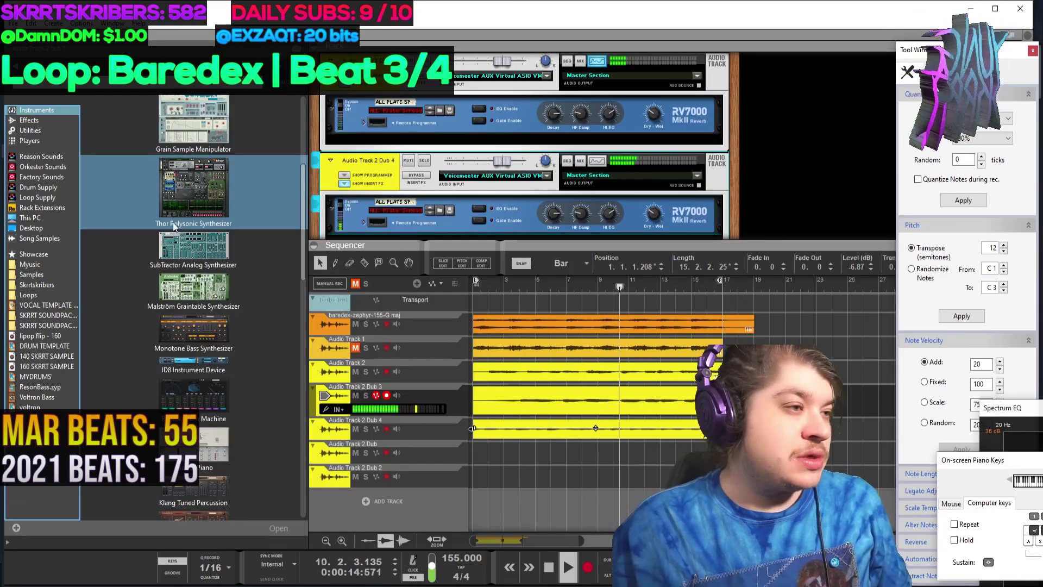
Step: Create a Radical Keys instrument track below Audio Track 2 Dub 2 and load the Intimate.cmb patch into it
scroll(210, 201, down, 10)
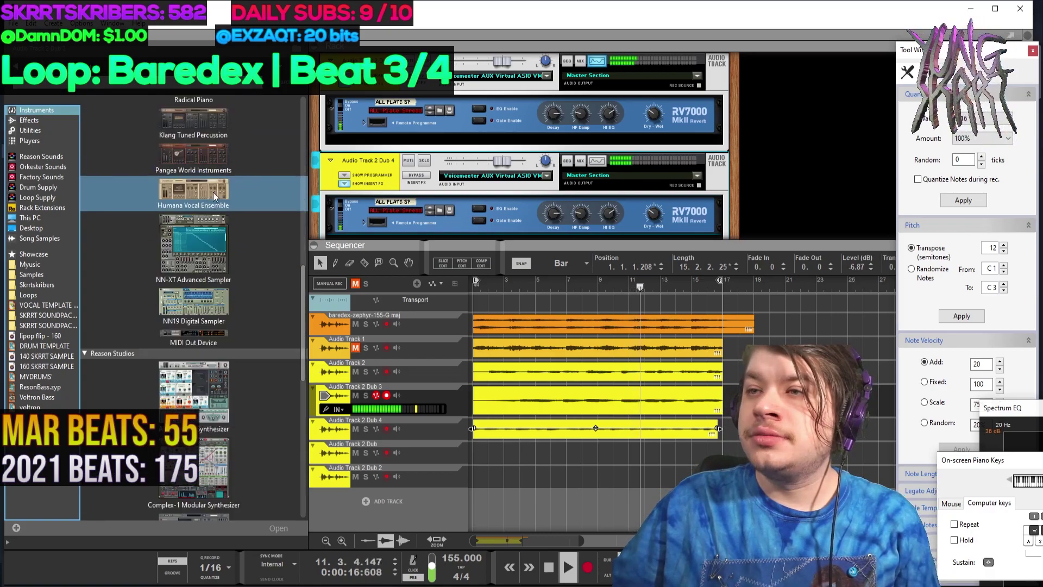
scroll(207, 204, down, 4)
drag(206, 324, 398, 505)
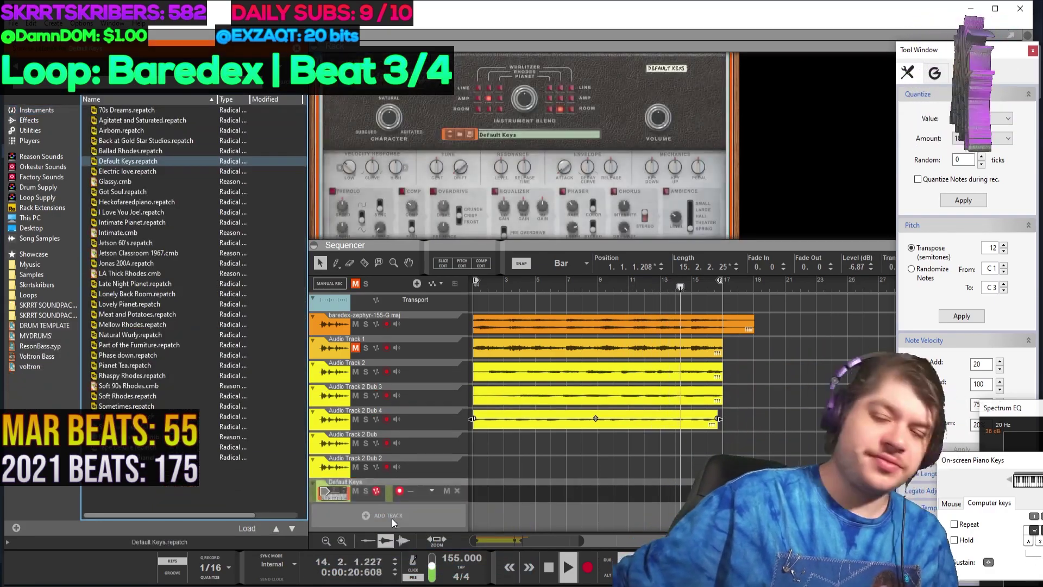
double_click(124, 233)
scroll(402, 234, down, 1)
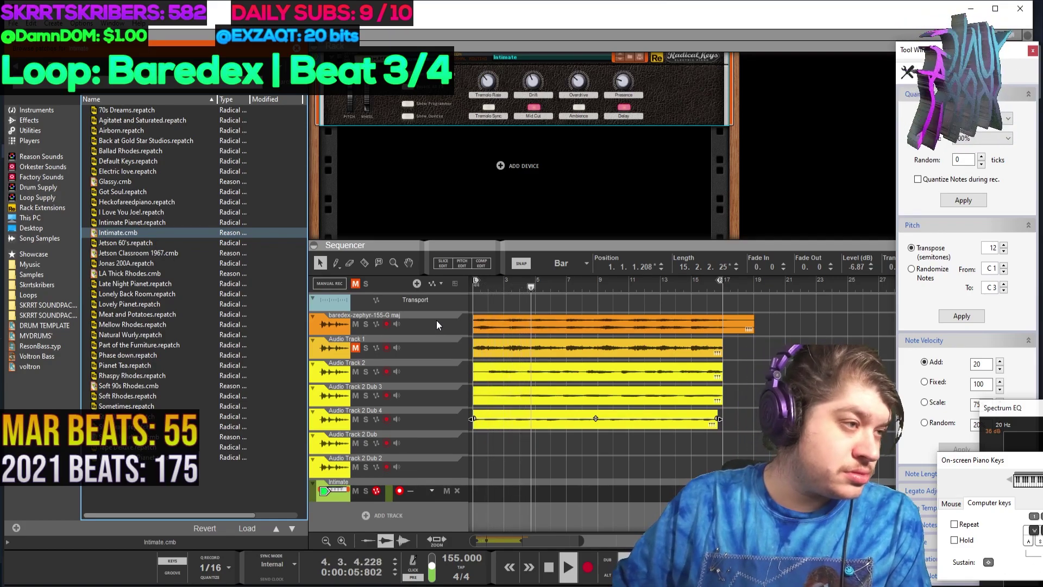
Step: Load the Jonas 200A.repatch patch onto the Intimate instrument track
click(181, 265)
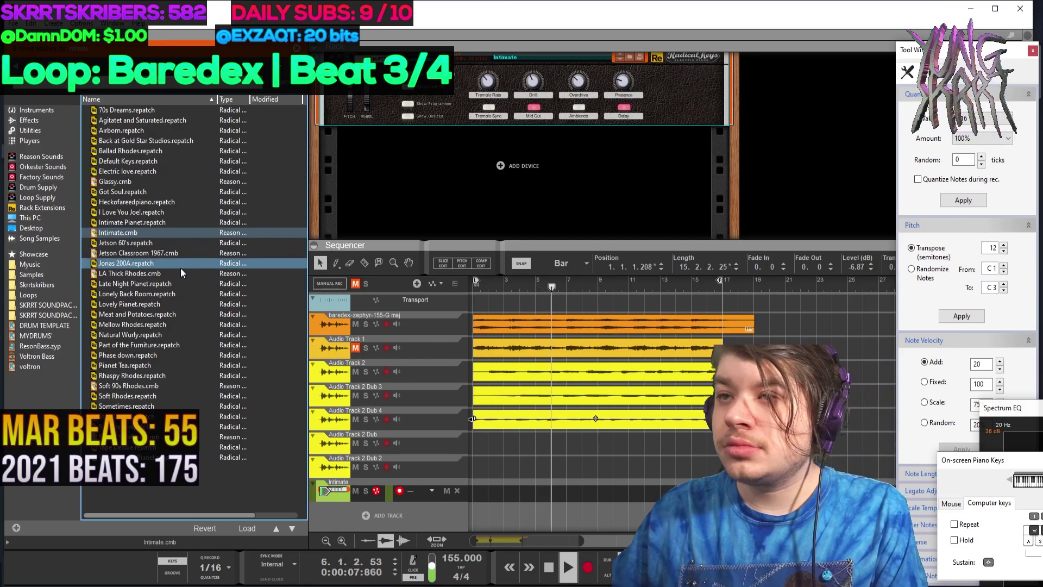
drag(181, 265, 412, 489)
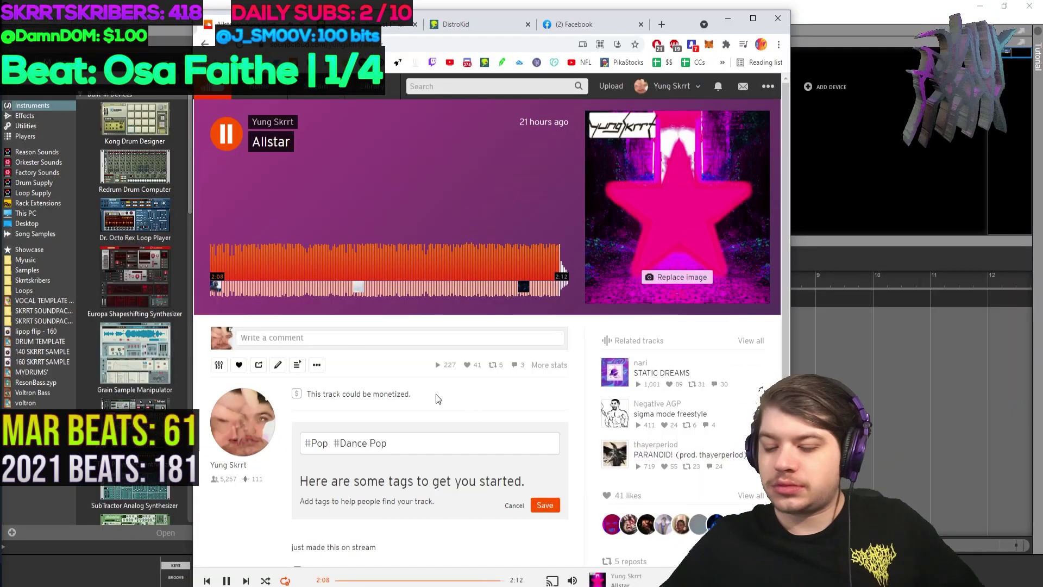
Step: Pause the Allstar track on SoundCloud and minimize the browser window
key(space)
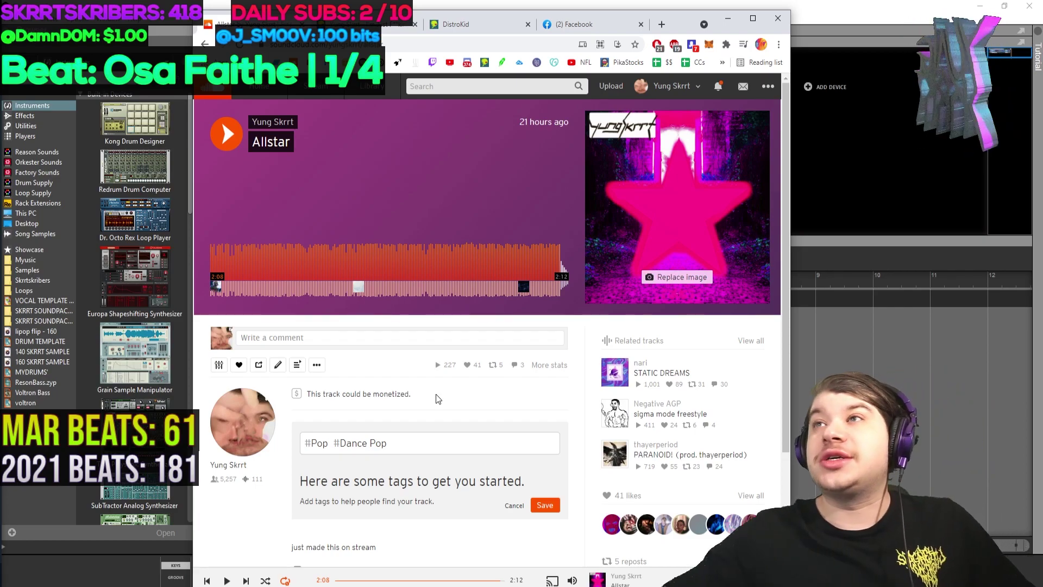
click(728, 18)
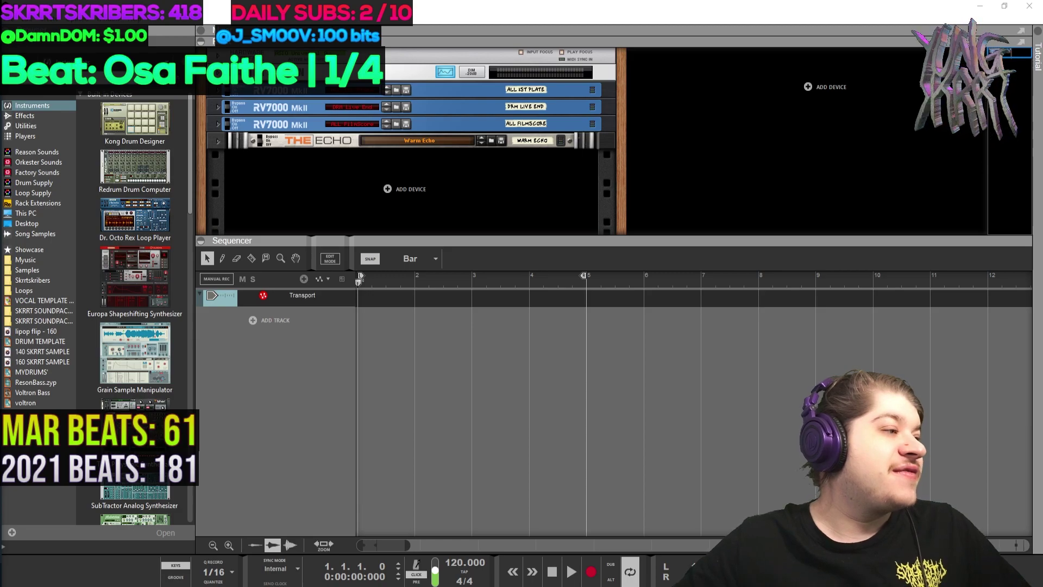
Step: Switch to the DistroKid album page in the browser, review its processing status and song list, and return to Reason
key(alt+Tab)
drag(565, 187, 862, 123)
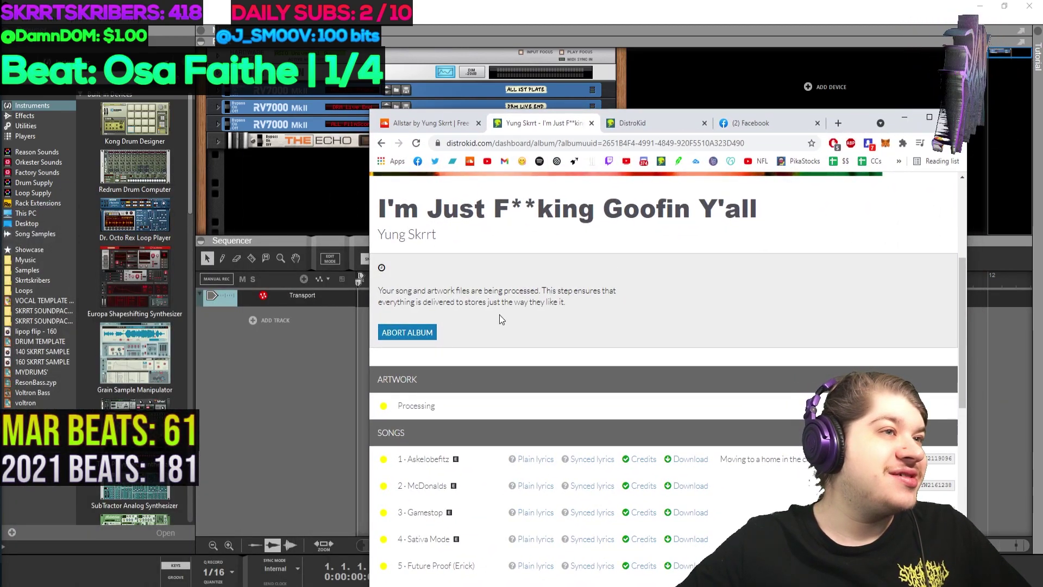
triple_click(598, 209)
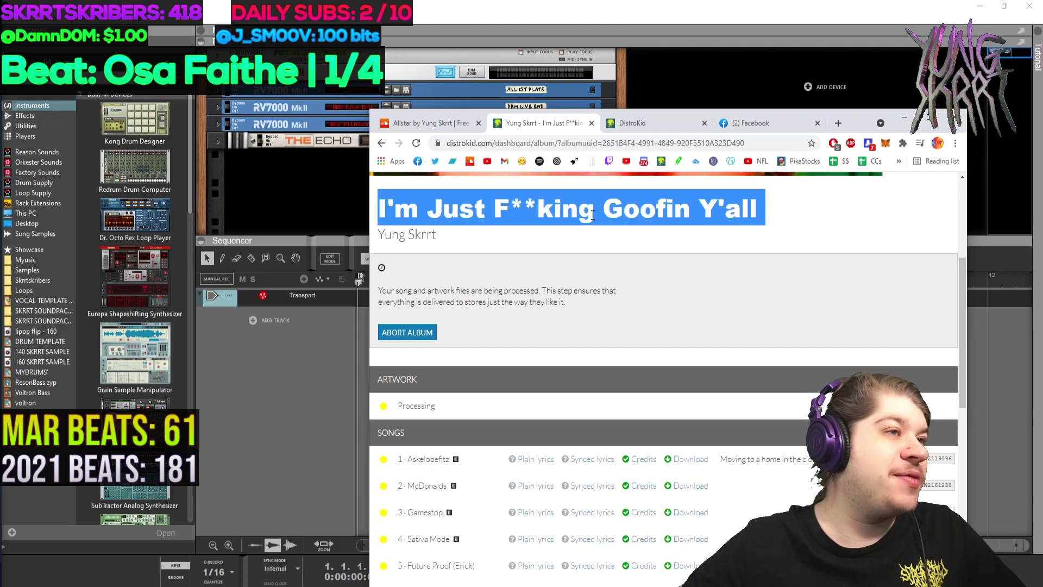
scroll(593, 214, down, 10)
scroll(592, 215, up, 10)
scroll(577, 255, down, 3)
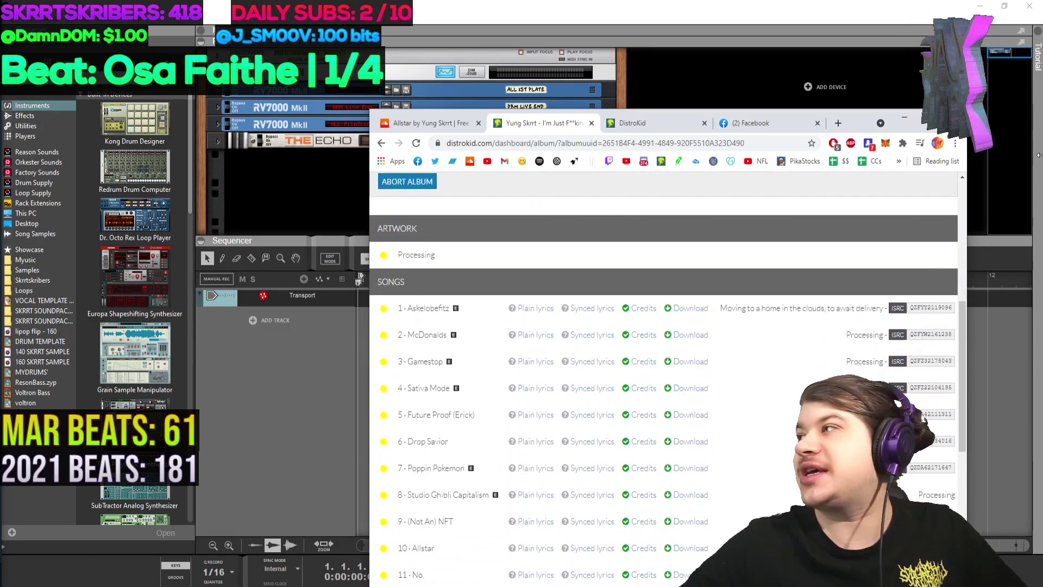
key(alt+Tab)
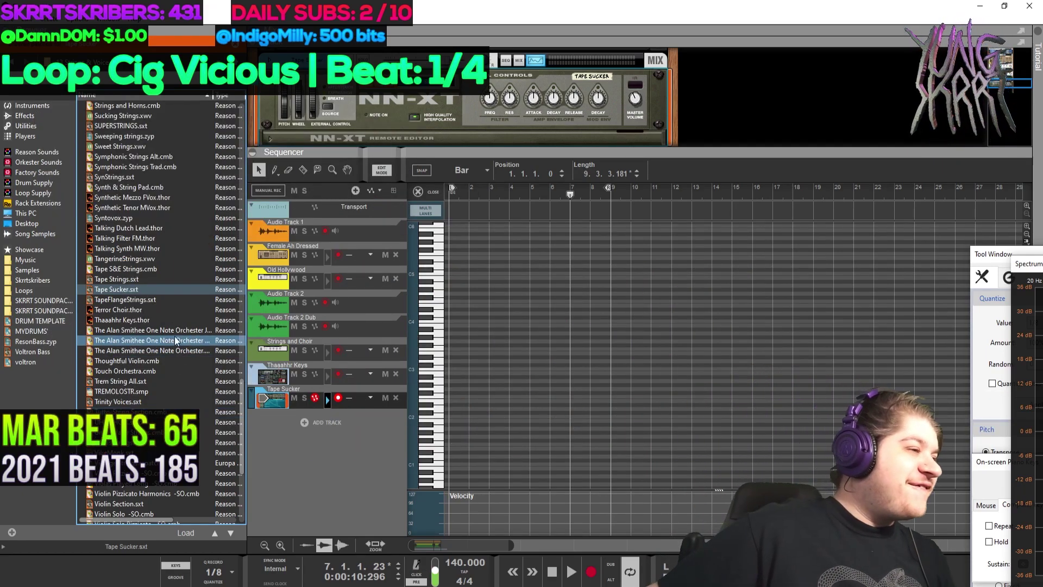
Step: Play the 140 BPM arrangement with the Tape Sucker track from the start
key(space)
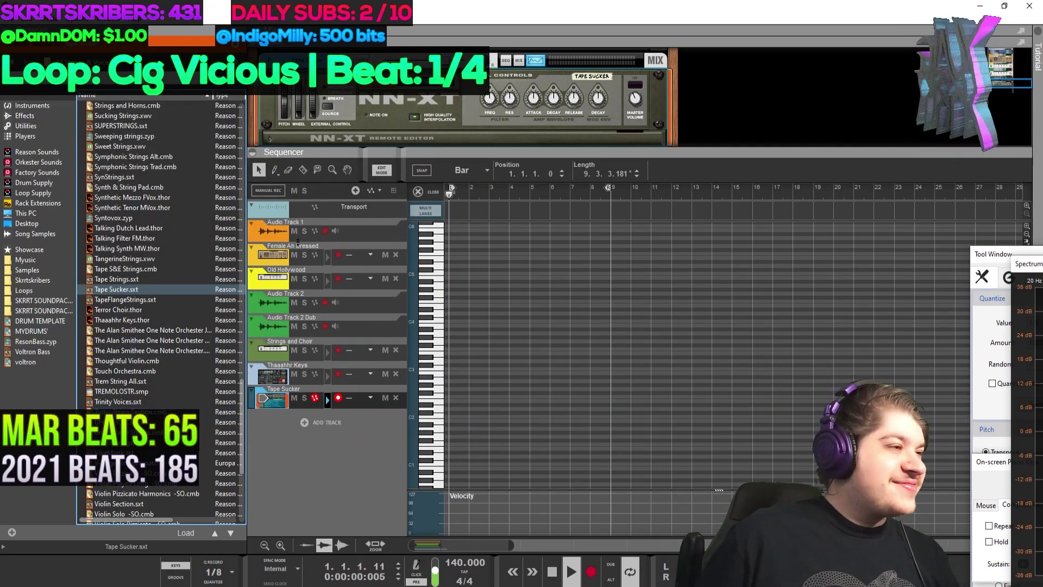
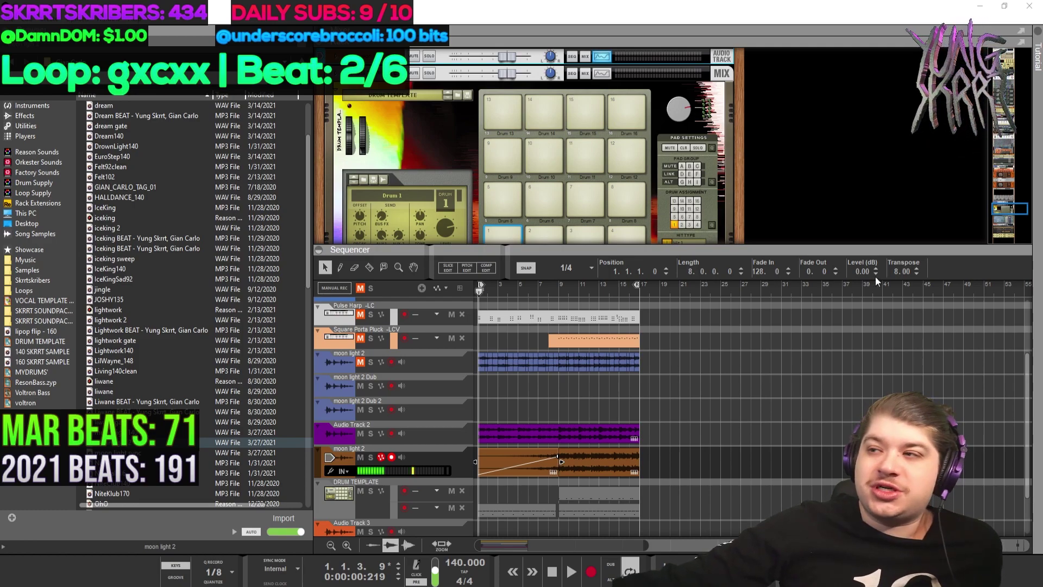
Step: Show the Tool Window and audition the beat containing the moon light 2 and DRUM TEMPLATE tracks
key(F8)
key(space)
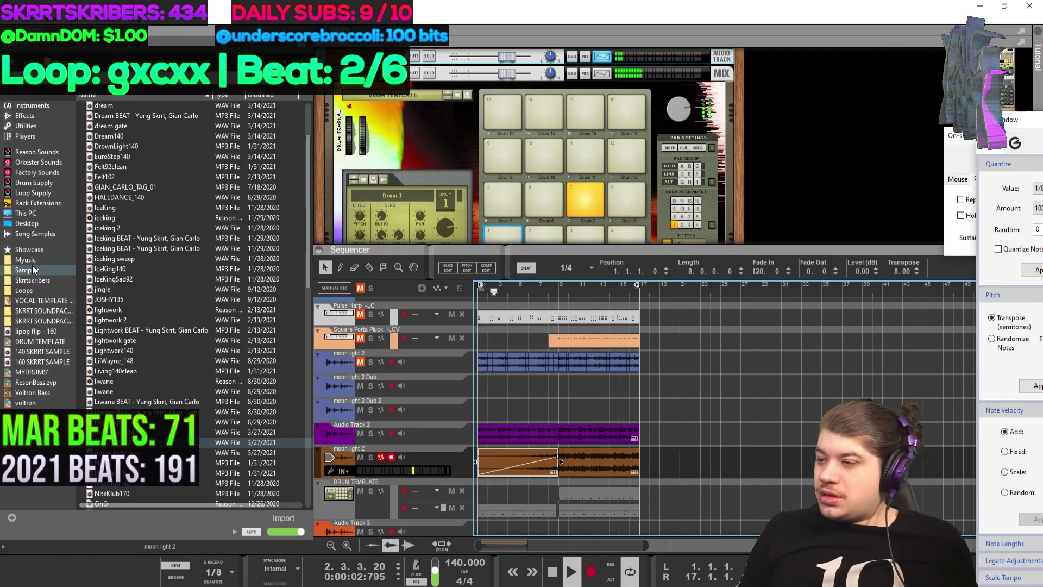
click(456, 463)
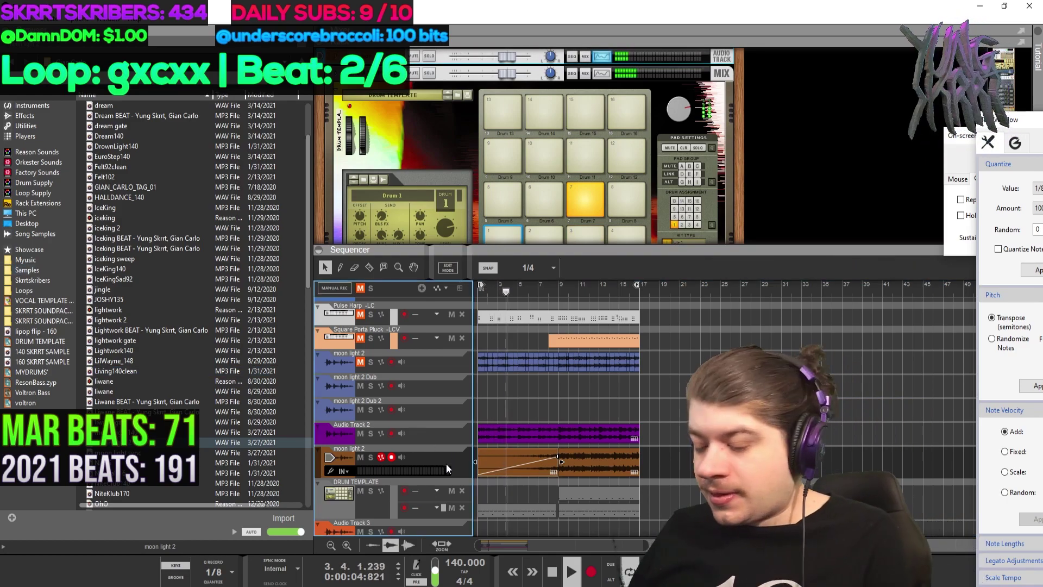
key(F2)
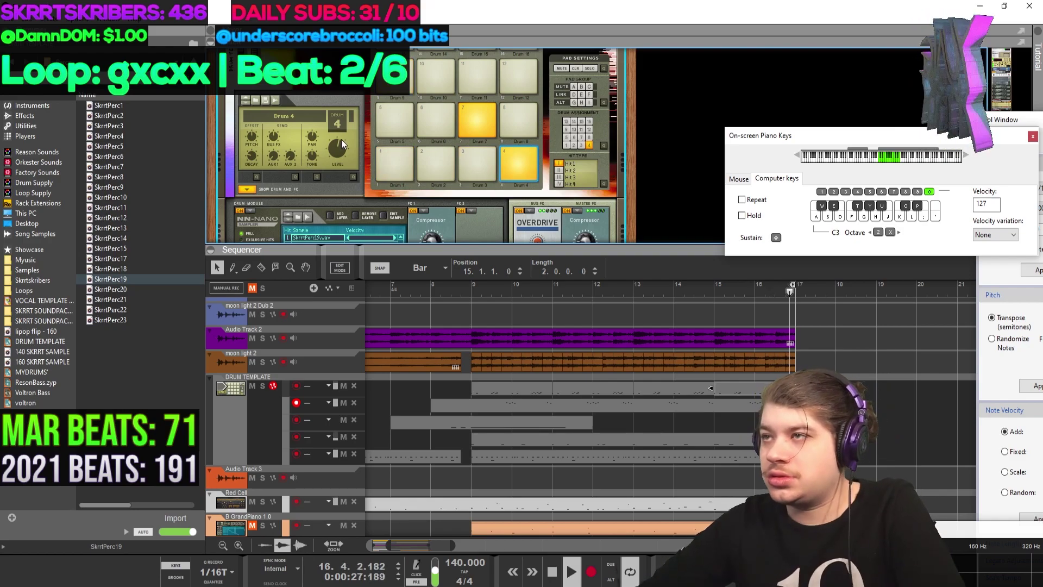
mouse_move(341, 141)
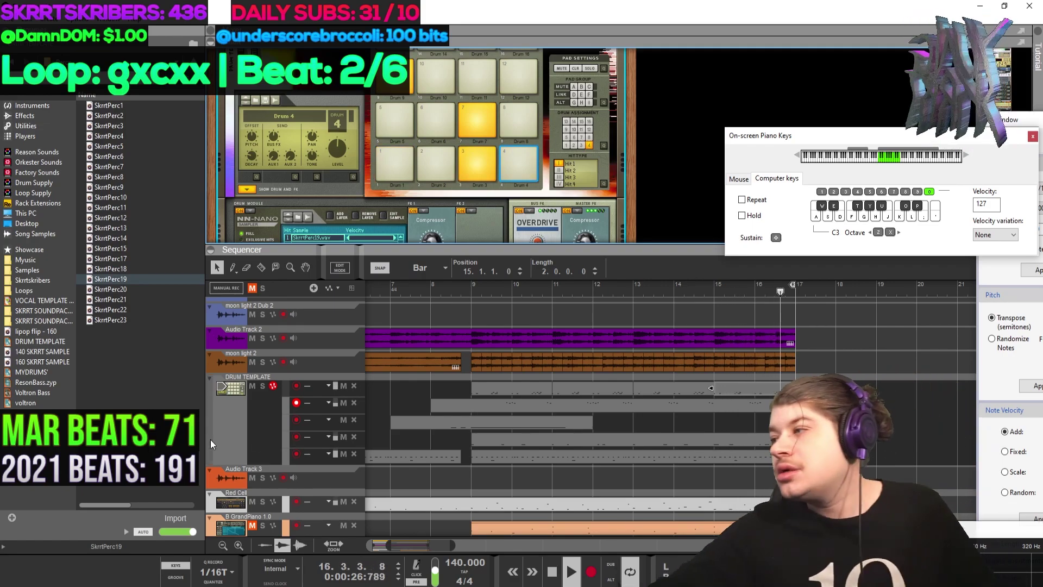
key(space)
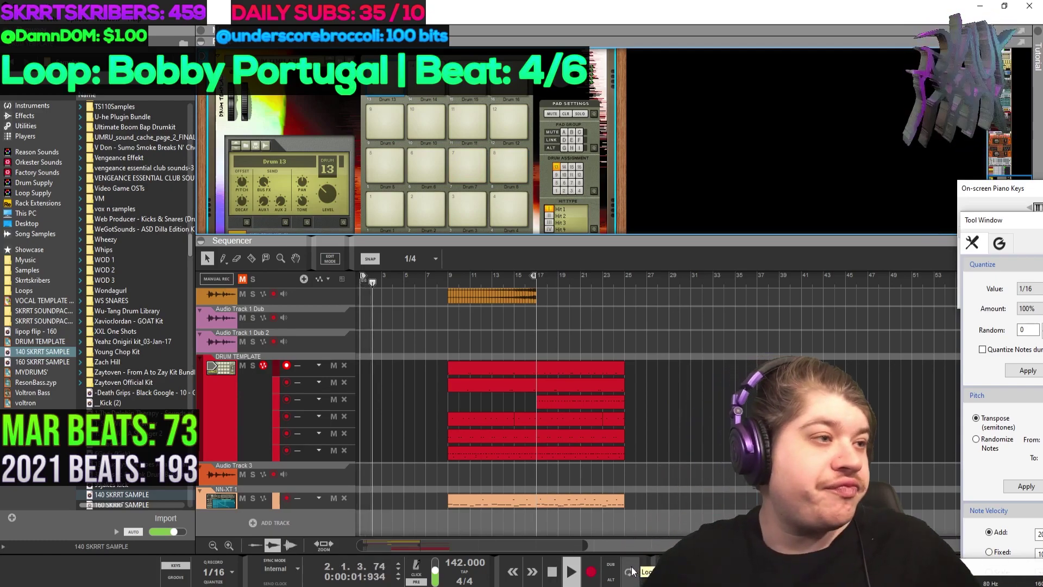
Step: Select the Audio Track 2 clip that starts at bar 9 and set the sequencer's snap value to Bar
scroll(590, 390, up, 1)
scroll(591, 387, up, 9)
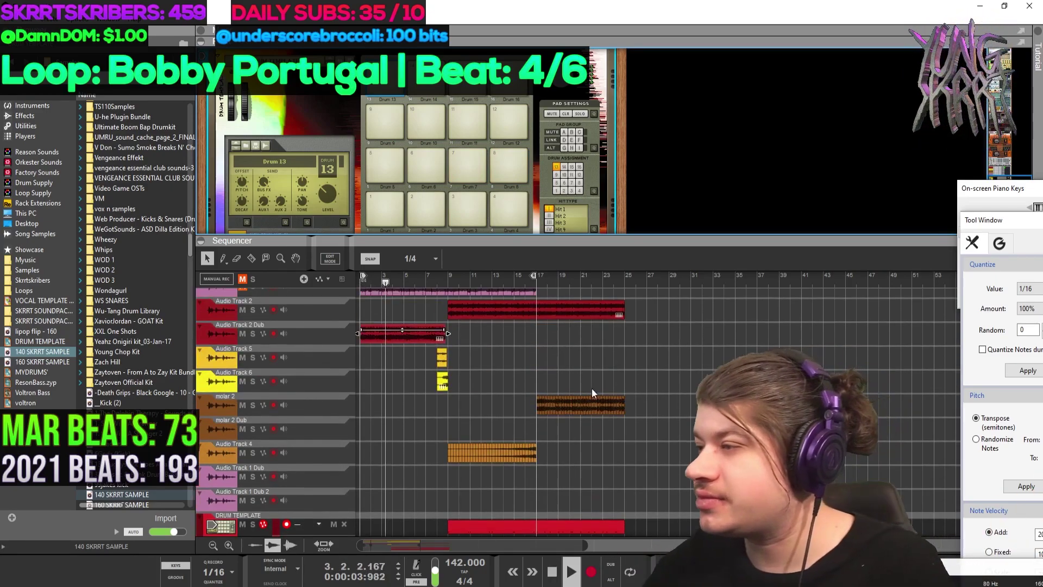
click(619, 377)
click(448, 258)
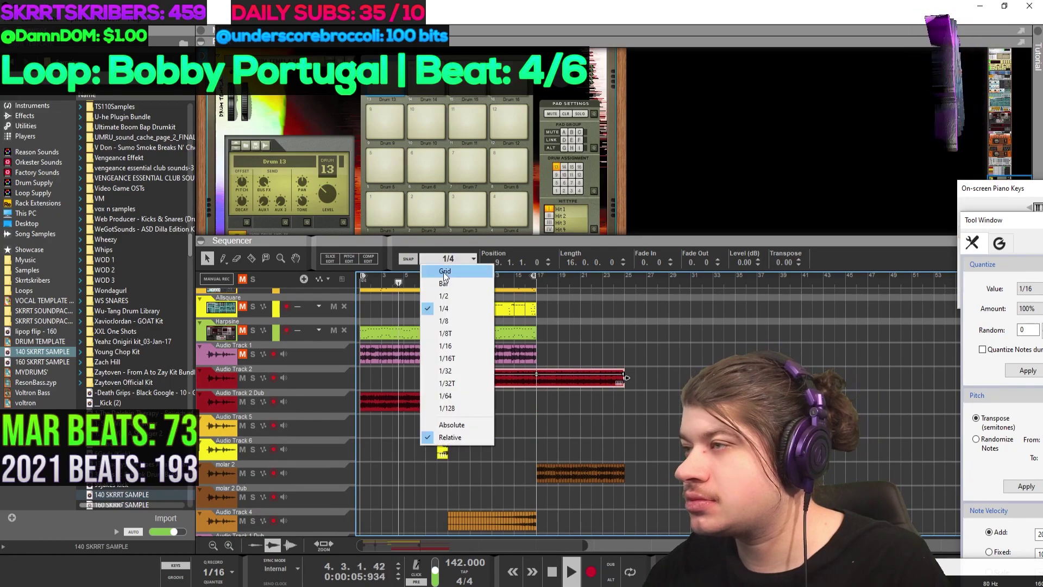
click(443, 272)
Step: Create a dub track of Audio Track 2, copy the 16-bar clip onto it at bar 25, and set the copy's transpose to -12
click(365, 376)
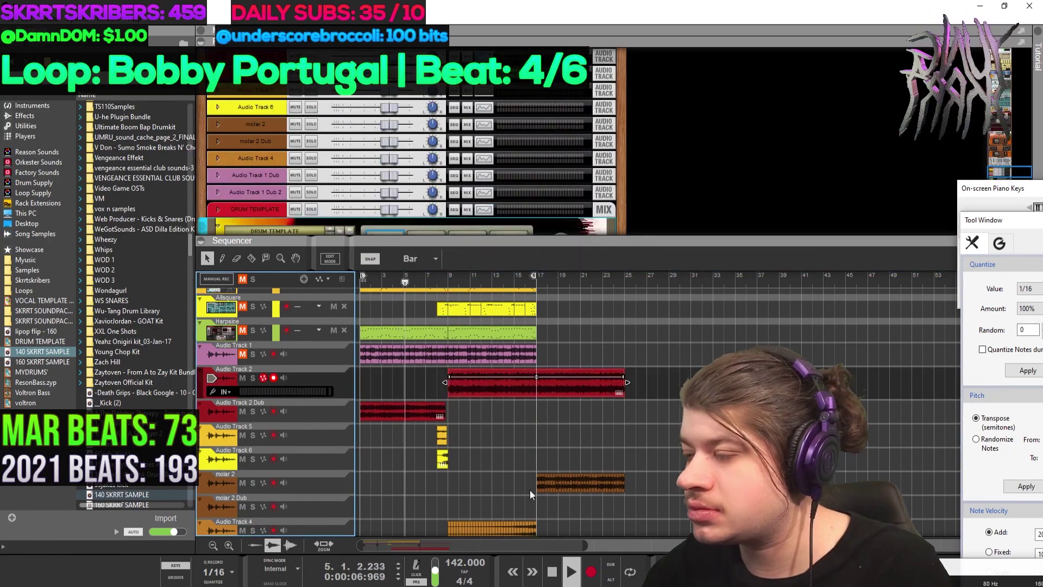
click(611, 564)
drag(497, 383, 669, 410)
drag(785, 263, 758, 256)
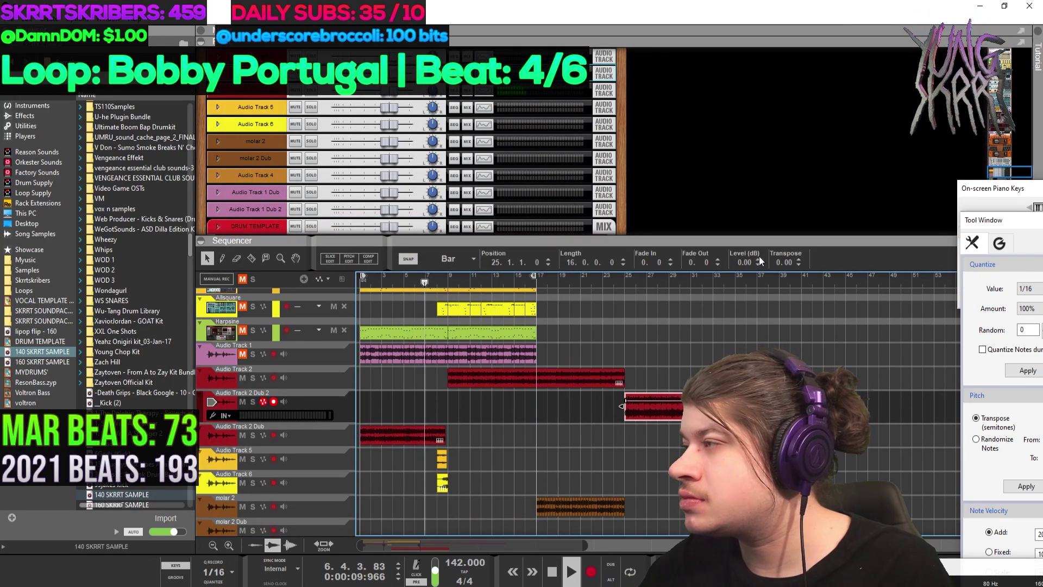
Step: Cut the Audio Track 2 Dub 2 clip with the Razor tool and duplicate the eight-bar part to bars 41 and 49
click(251, 258)
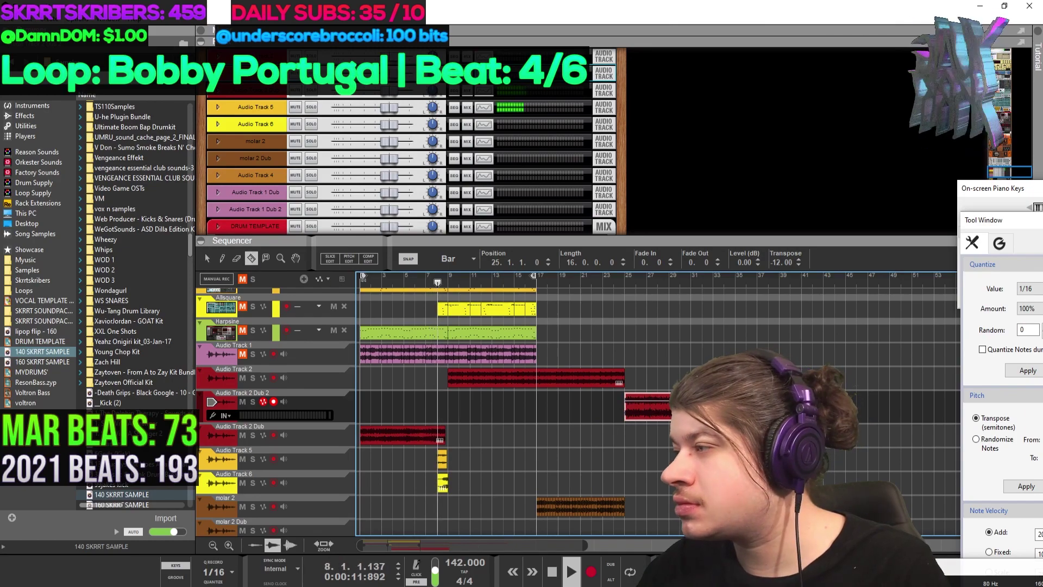
click(207, 258)
key(ctrl+d)
key(ctrl+d)
key(ctrl+d)
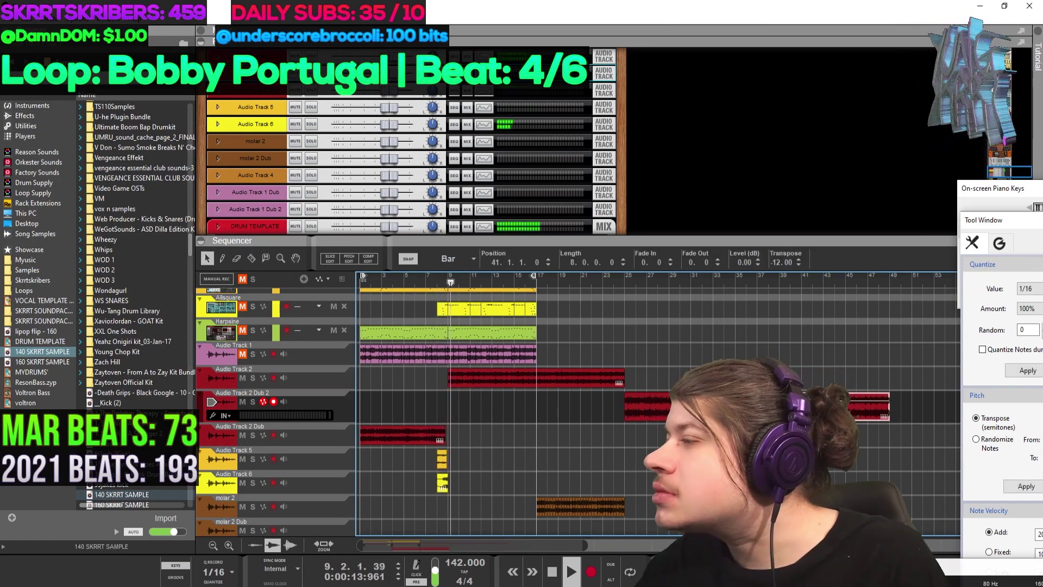
Step: Copy the clips in the three lowest DRUM TEMPLATE lanes so that the copies start at bar 25
scroll(859, 401, down, 1)
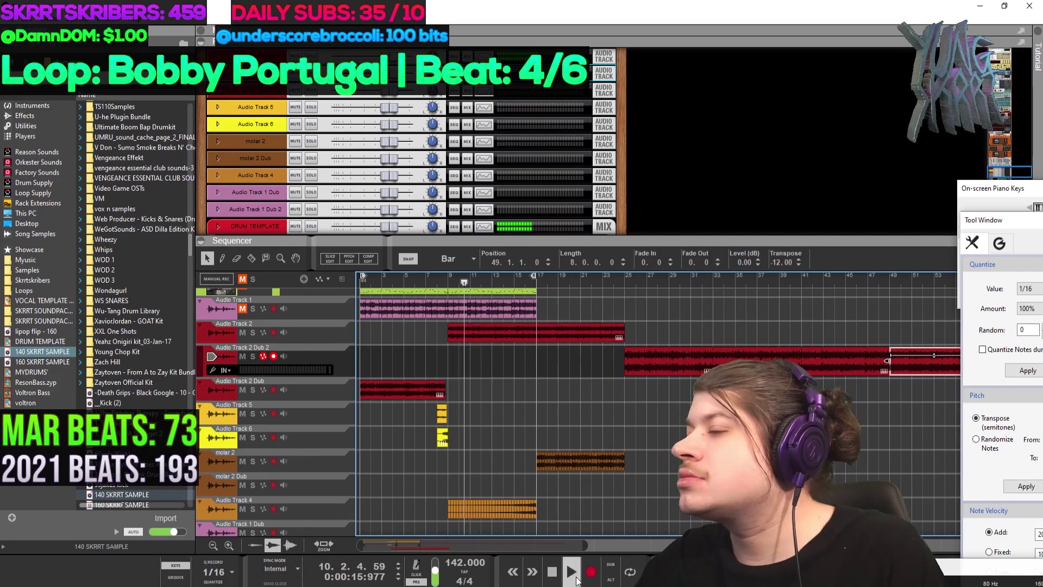
scroll(633, 483, down, 3)
scroll(481, 461, down, 2)
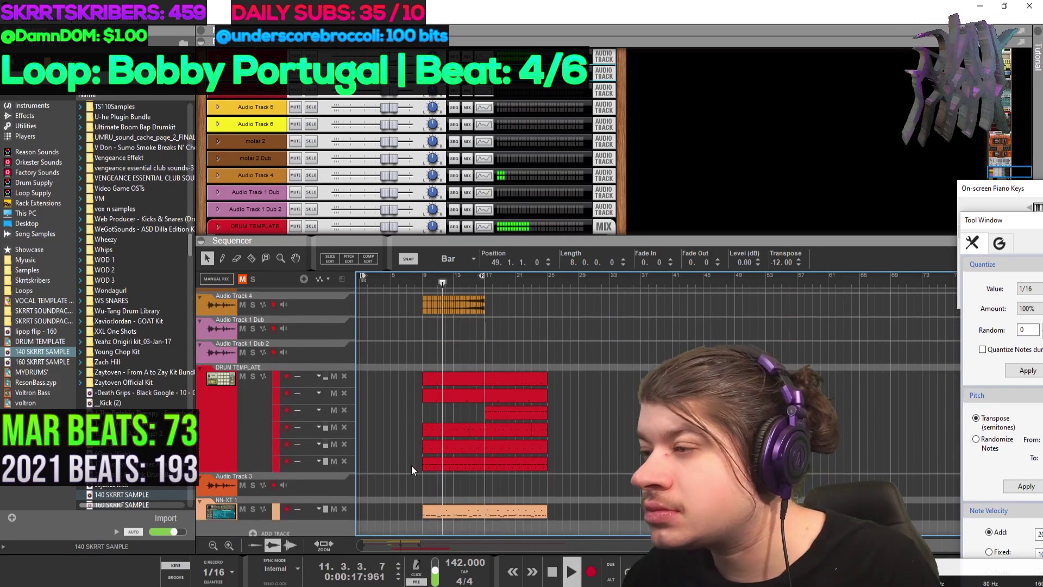
drag(442, 460, 565, 463)
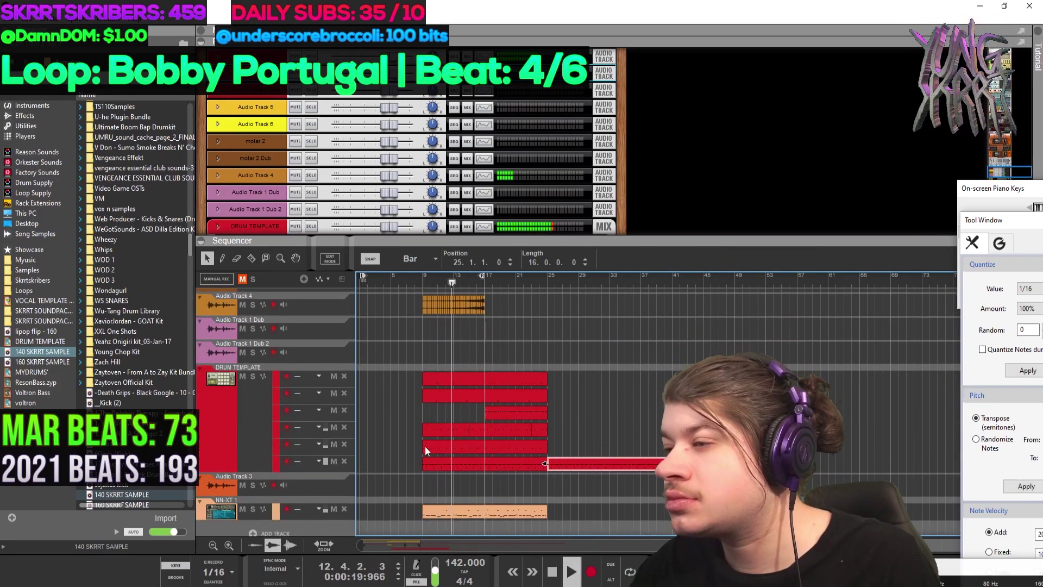
click(441, 446)
drag(454, 448, 577, 448)
drag(416, 403, 597, 437)
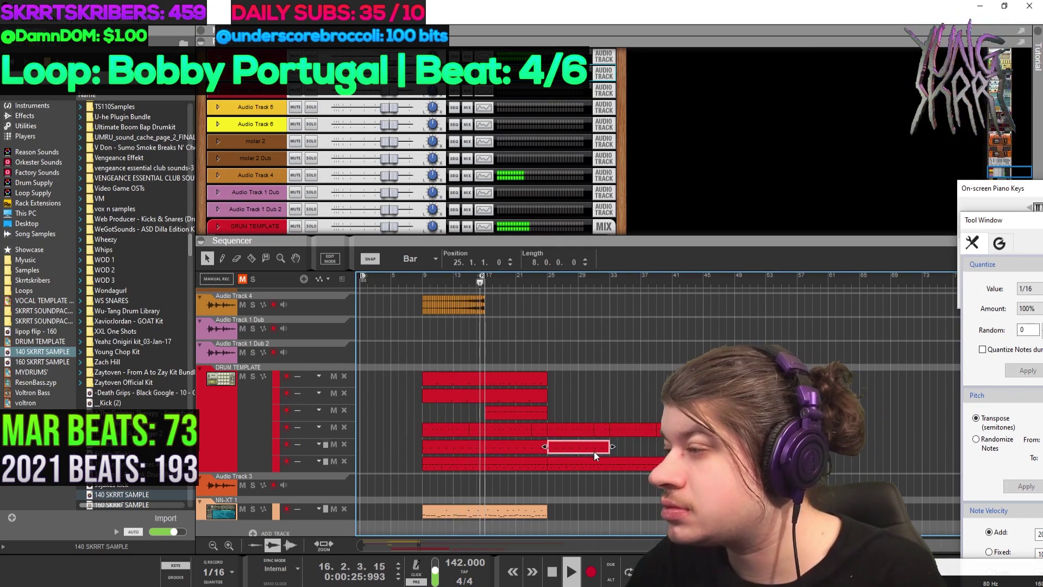
Step: Split the NN-XT 1 clip at bar 17, undo its trial copy at bar 25, and copy an eight-bar part to bar 33
click(434, 512)
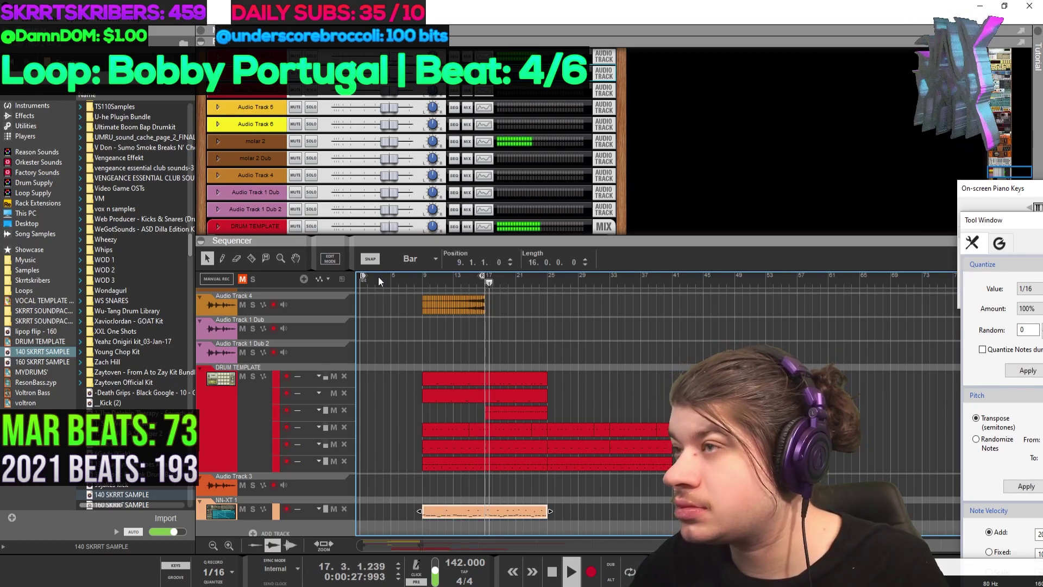
click(251, 258)
click(487, 511)
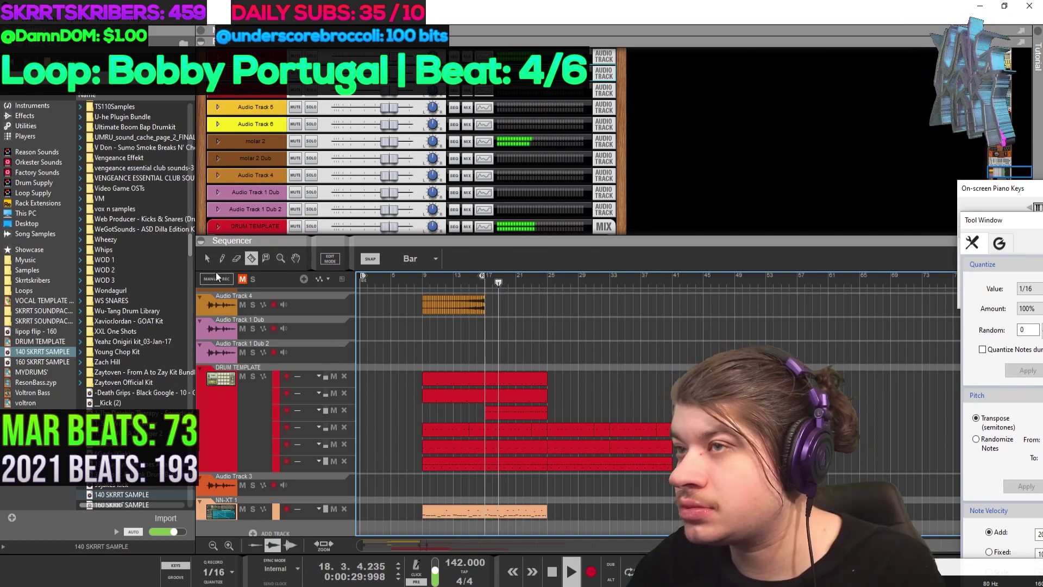
key(q)
drag(444, 511, 573, 521)
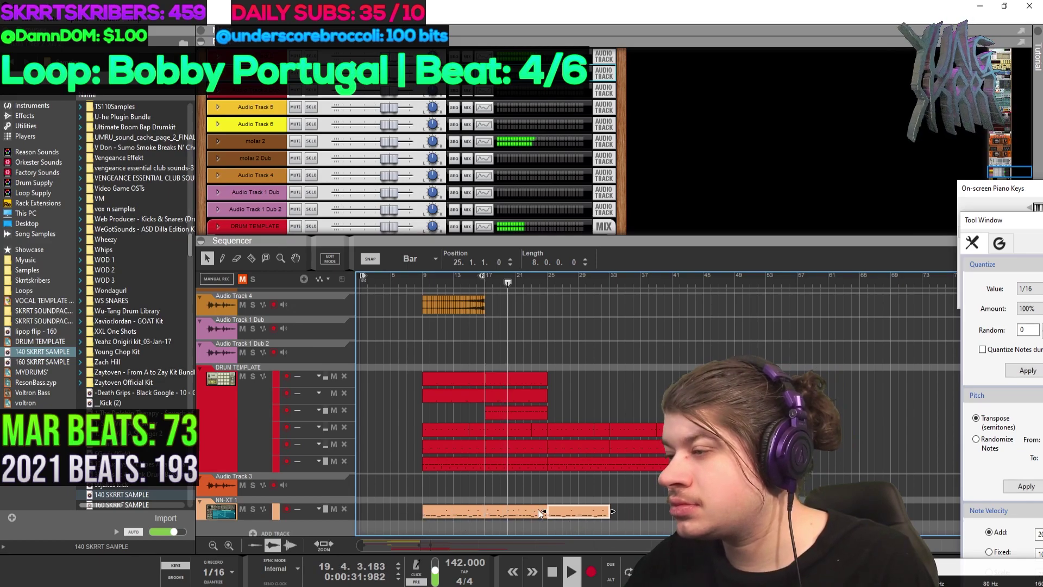
key(ctrl+z)
key(ctrl+z)
drag(484, 517, 638, 515)
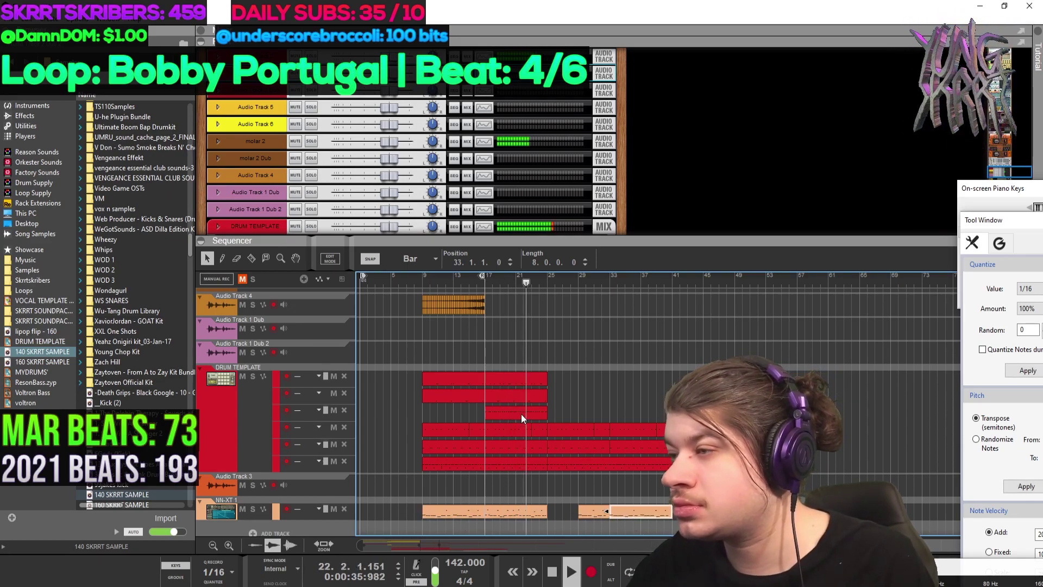
click(507, 394)
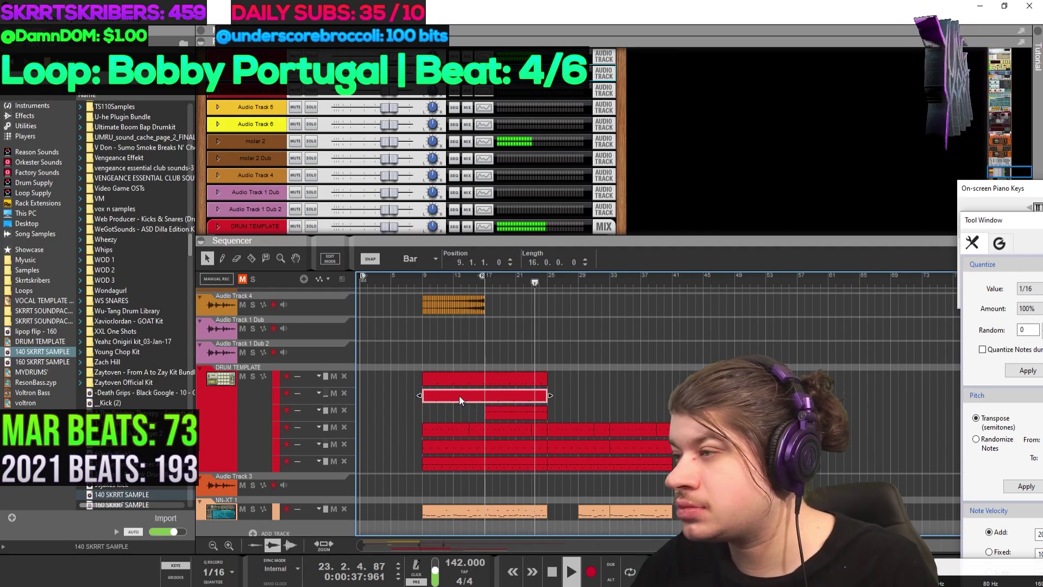
drag(458, 396, 645, 394)
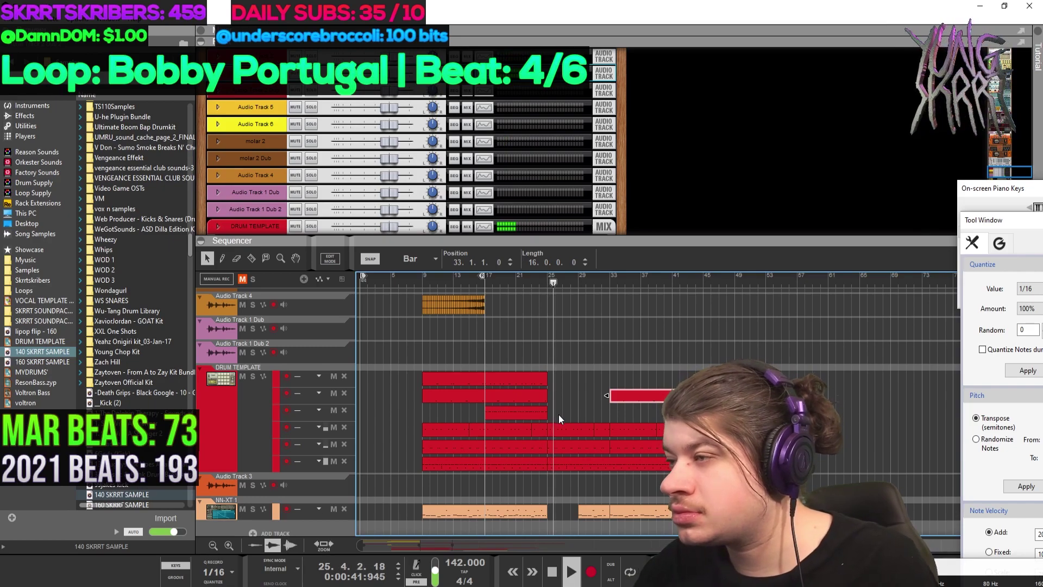
key(Delete)
Step: Copy the 16-bar clips in the first and second DRUM TEMPLATE lanes to bar 33
click(468, 379)
drag(452, 379, 644, 380)
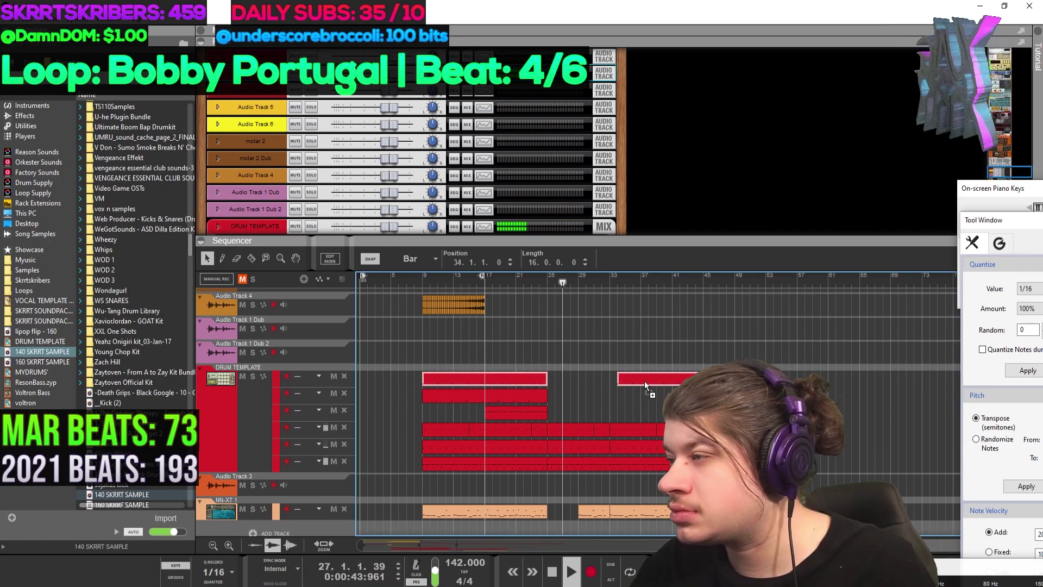
scroll(611, 412, up, 2)
scroll(613, 413, up, 2)
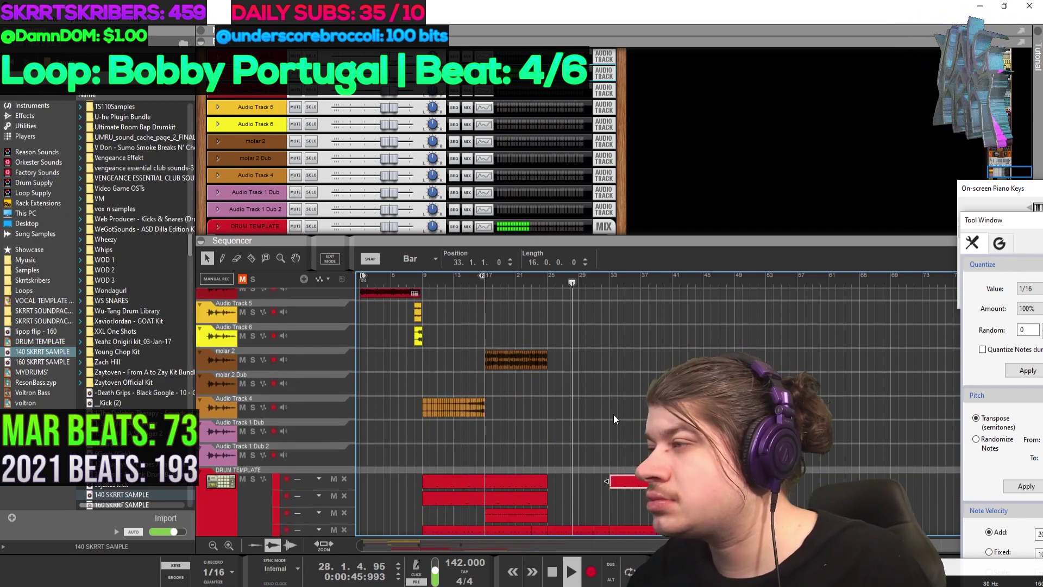
scroll(614, 415, down, 3)
scroll(608, 418, up, 2)
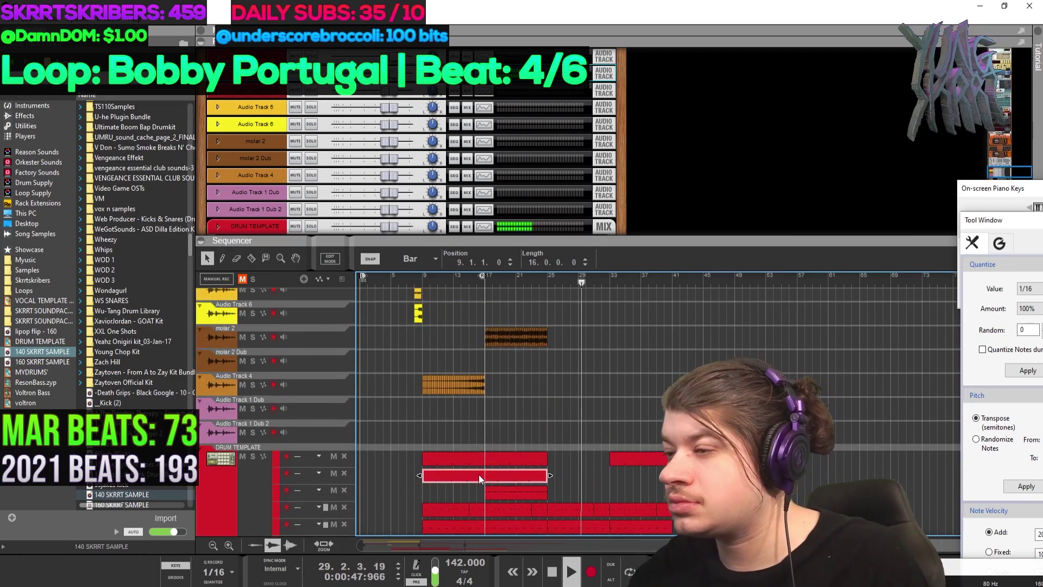
drag(478, 474, 655, 474)
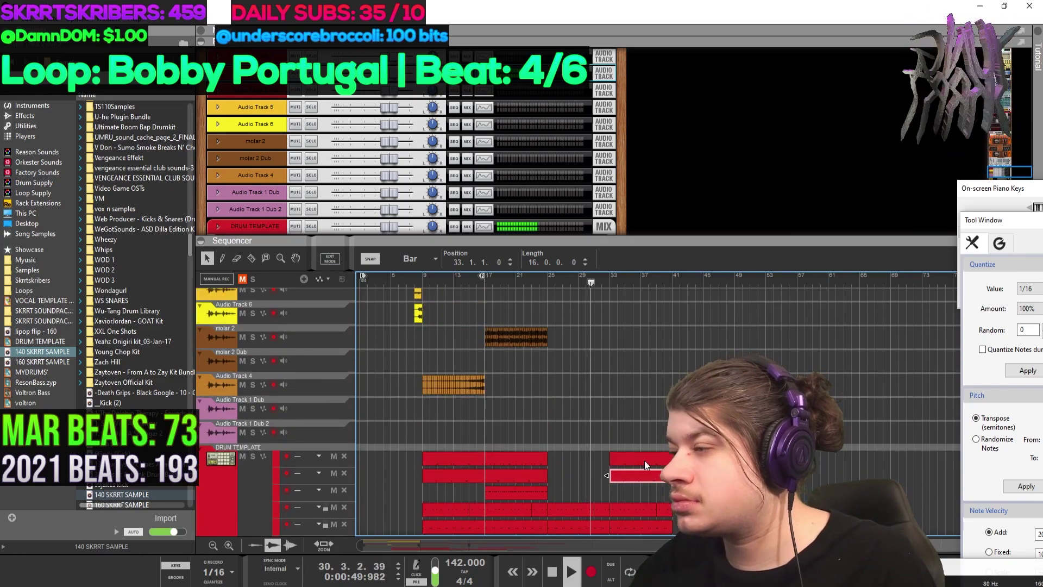
Step: Select the eight-bar clips starting at bar 17 in the third, fourth and fifth DRUM TEMPLATE lanes
scroll(644, 461, down, 3)
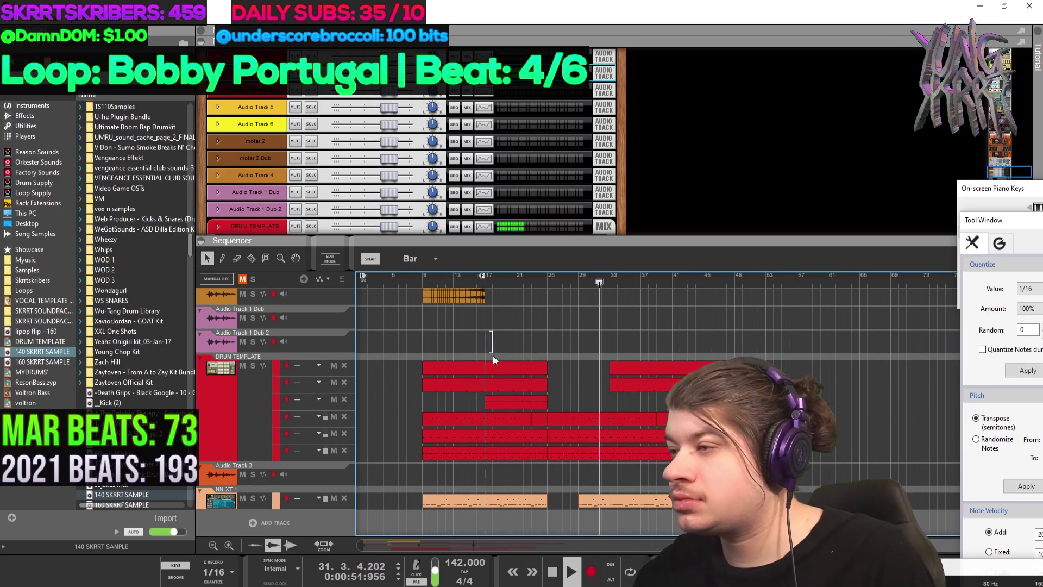
drag(422, 333, 549, 457)
shift+click(478, 452)
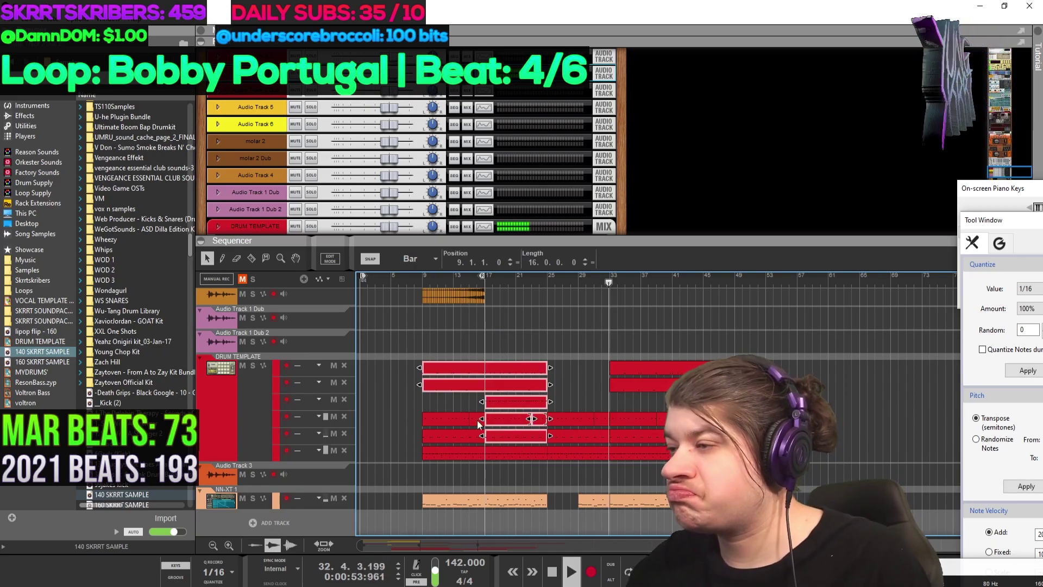
shift+click(463, 385)
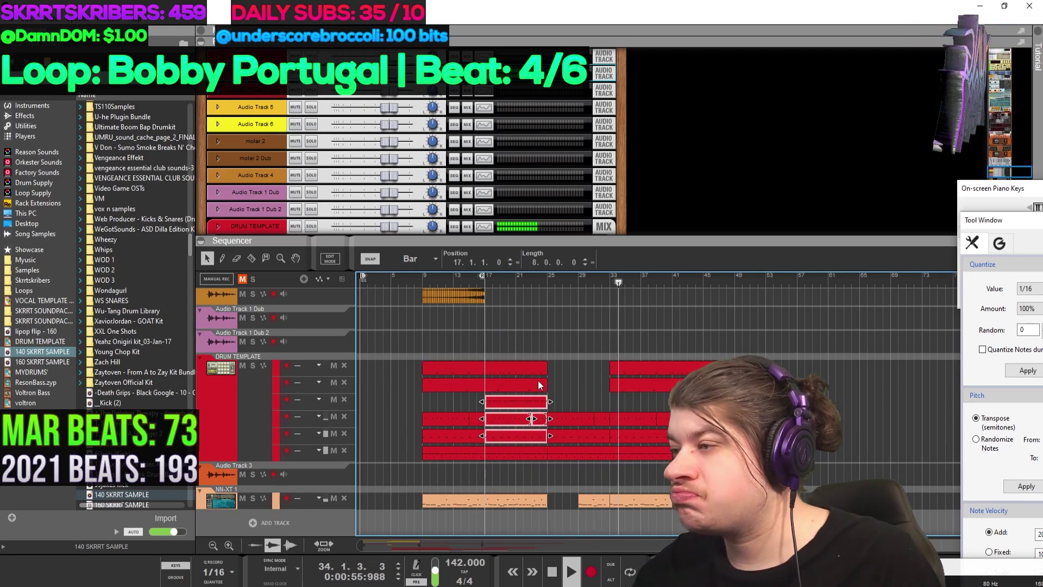
click(684, 418)
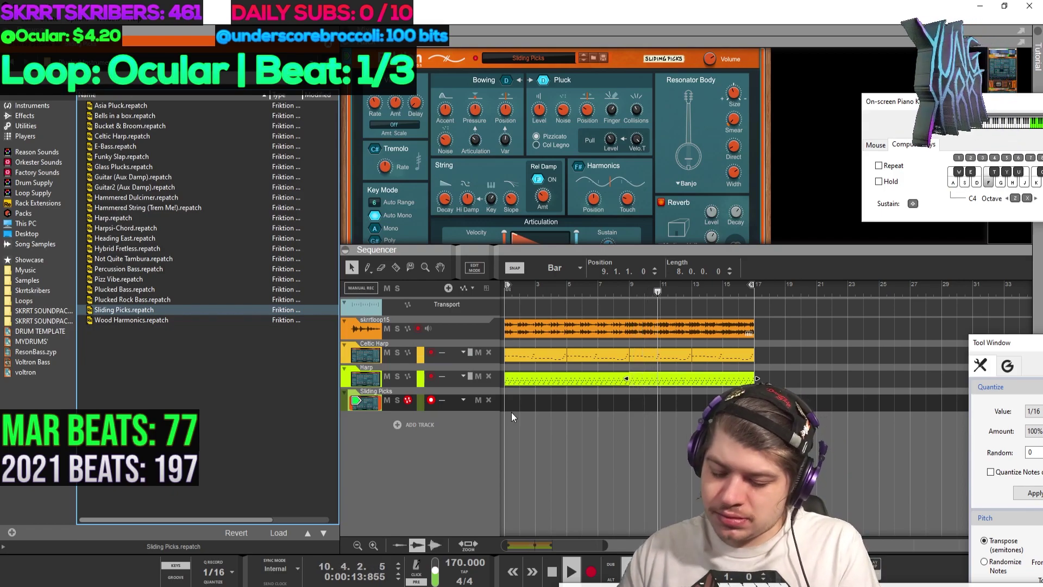
Step: Try another computer-keyboard octave and start recording a part on the Sliding Picks track
key(x)
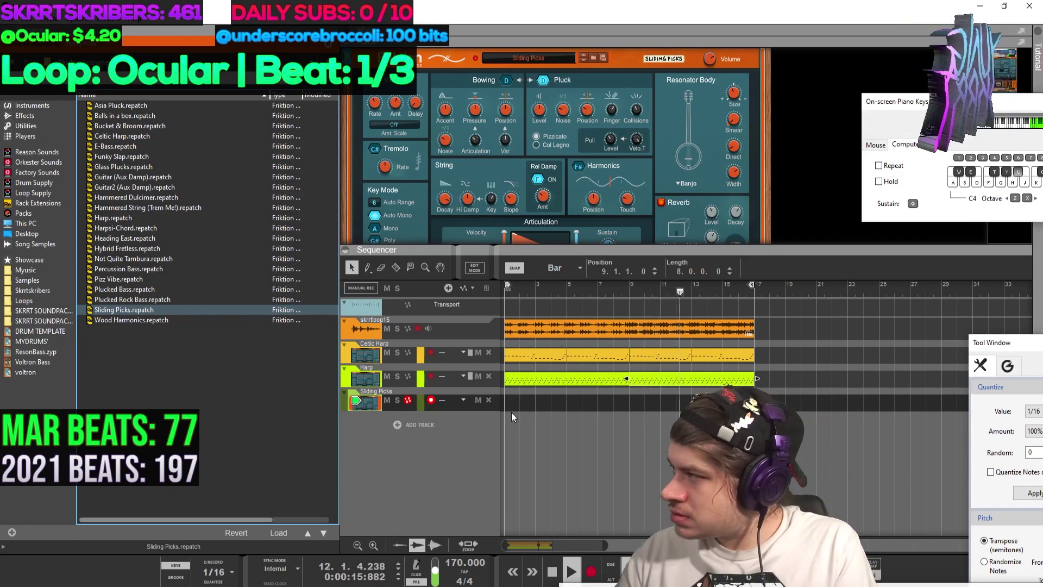
key(z)
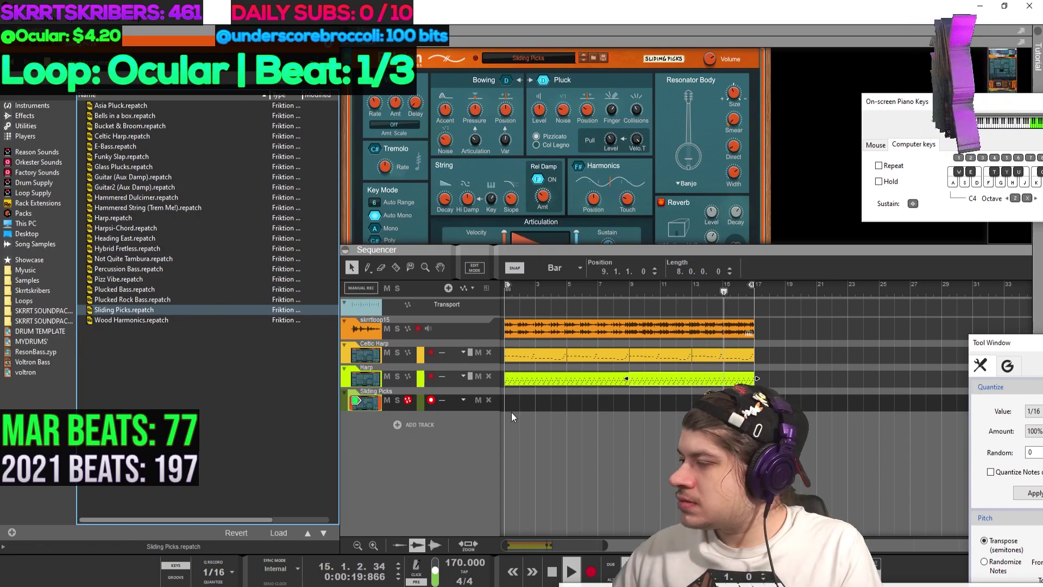
click(591, 570)
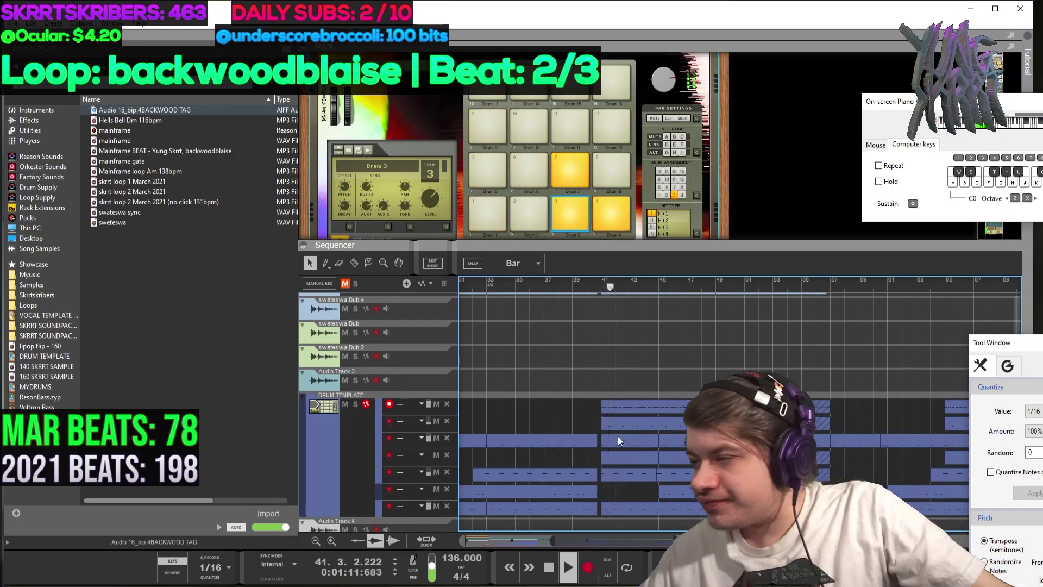
Step: Set the snap grid to 1/4 and cut the Audio Track 2 Dub 2 clip one beat before bar 41 with the Razor
scroll(593, 406, up, 10)
scroll(594, 406, down, 4)
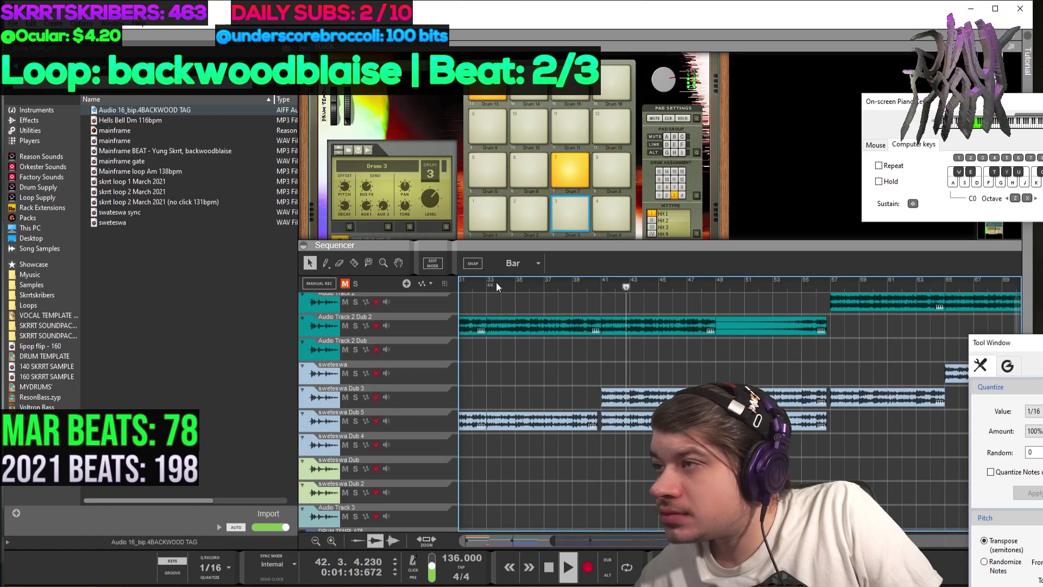
click(513, 263)
click(521, 309)
scroll(543, 407, up, 7)
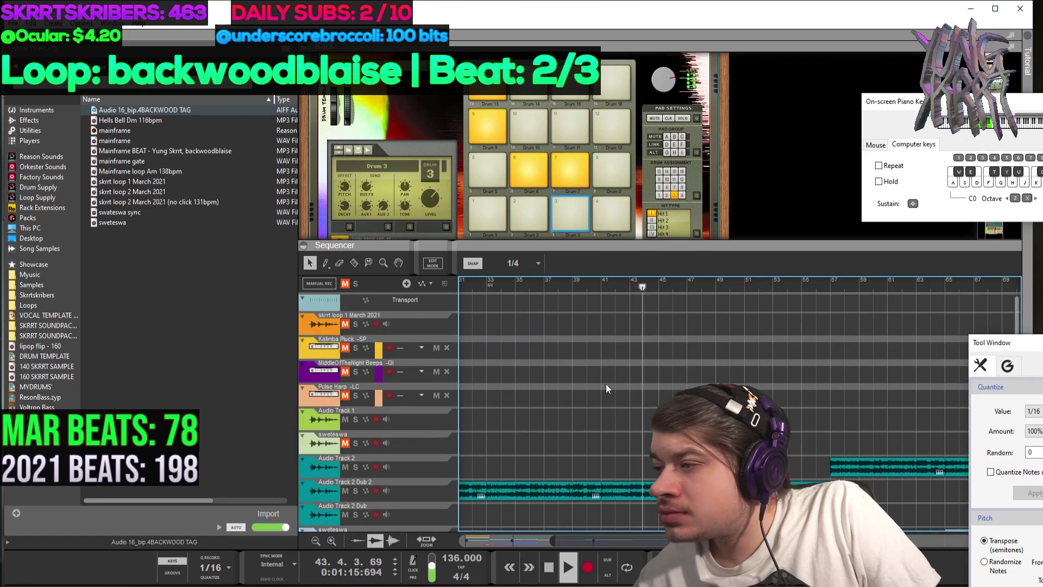
click(592, 494)
Step: Cut the ResonBass clip one beat before bar 41 with the Razor and return to the Selection tool
scroll(592, 478, down, 12)
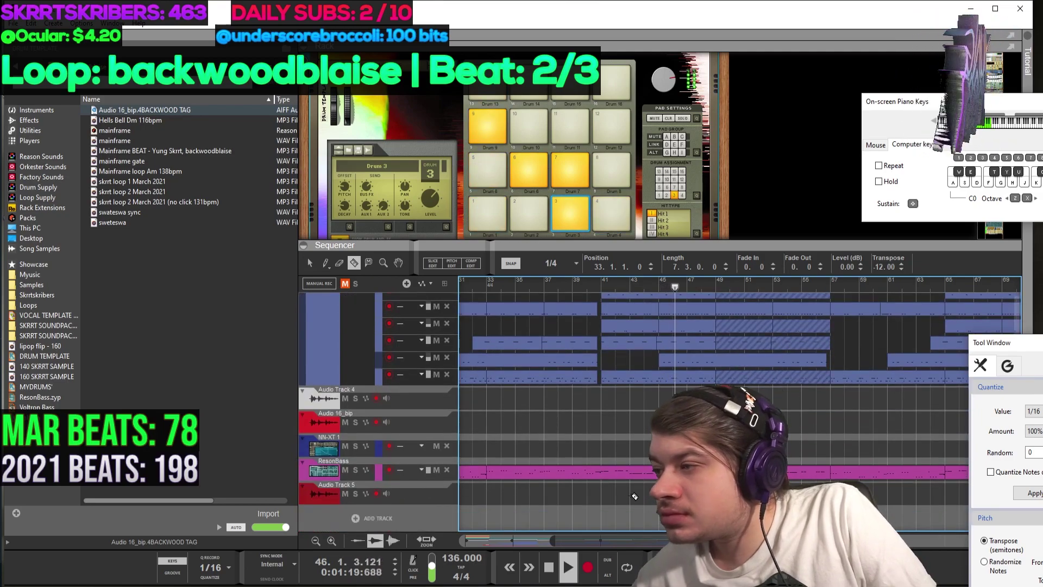
click(605, 476)
click(310, 264)
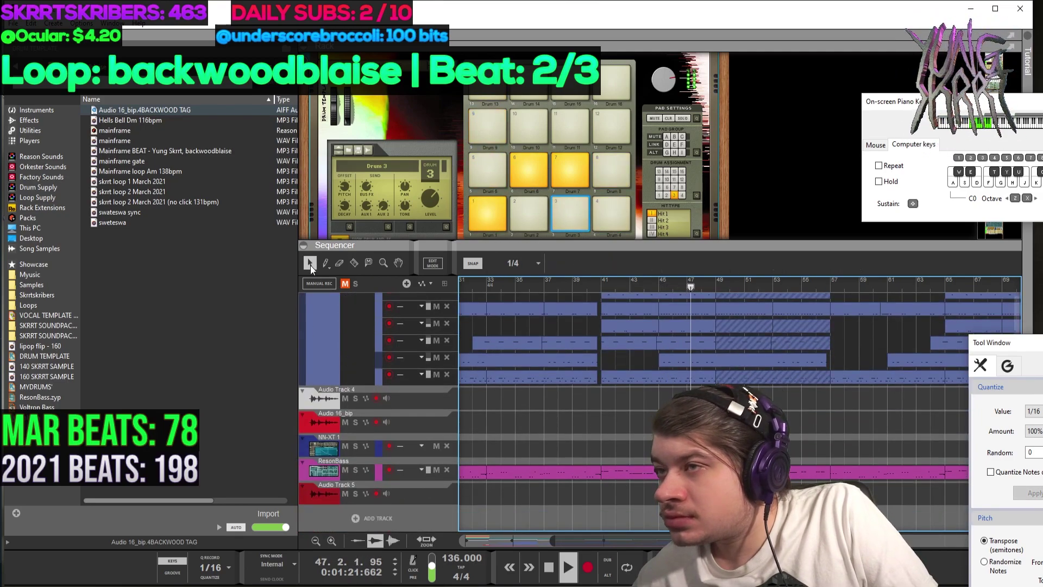
click(603, 473)
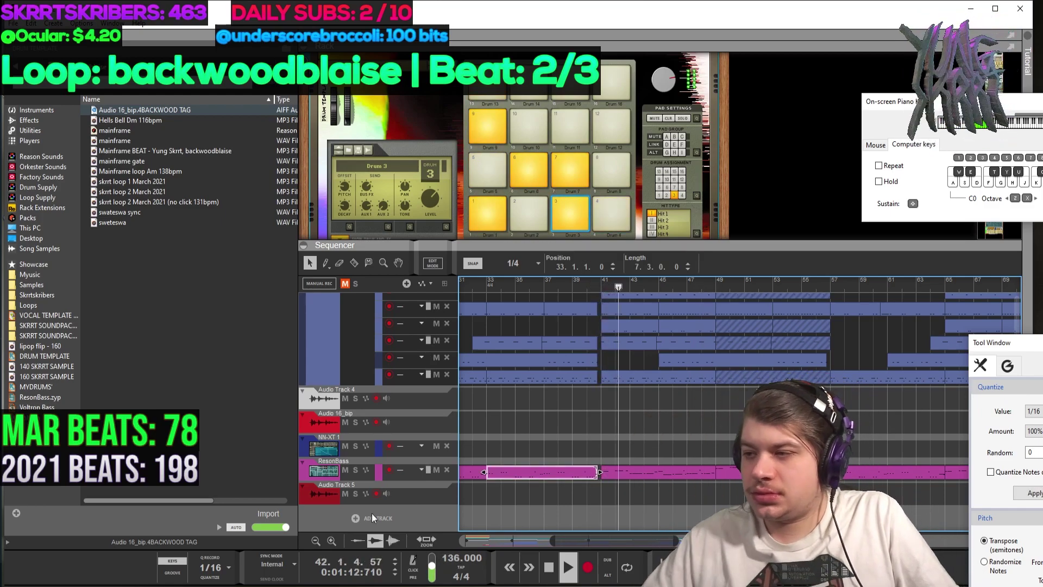
Step: Open the Spectrum EQ for the ResonBass track and inspect the MClass Compressor below Scream 4 in its effect chain
click(413, 464)
key(F2)
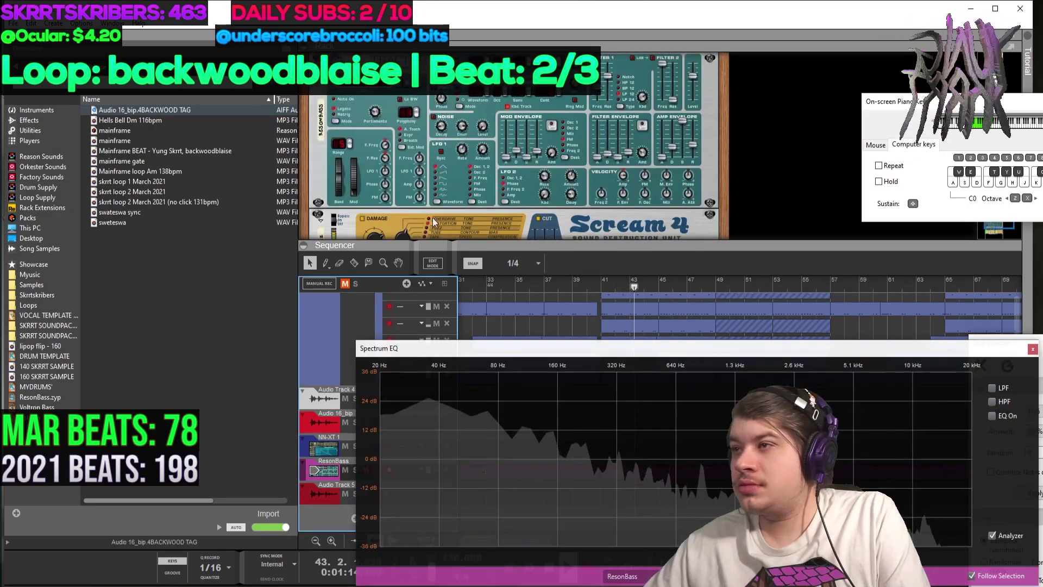
scroll(432, 125, down, 5)
click(432, 125)
scroll(432, 125, up, 1)
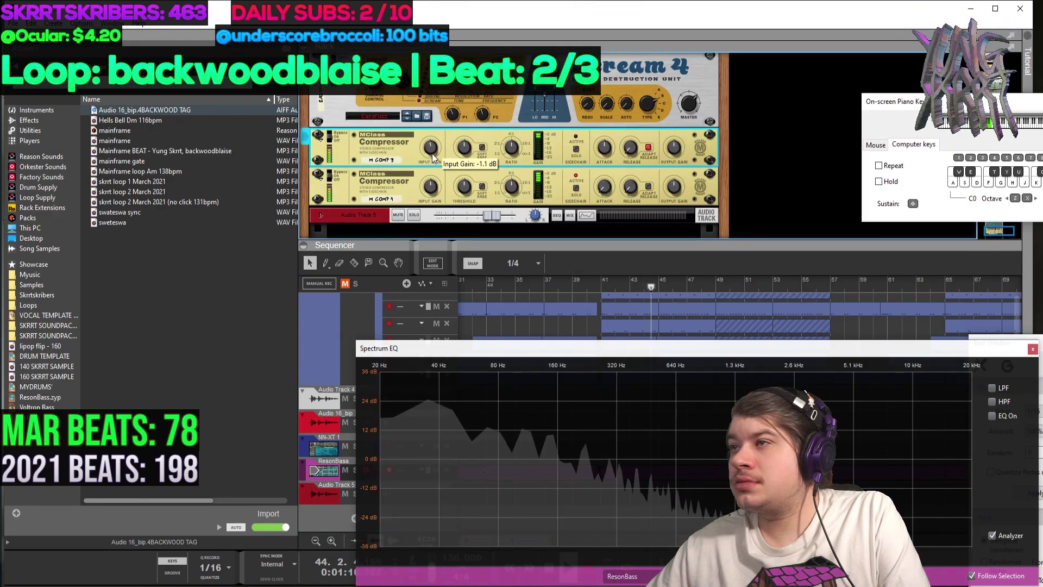
click(536, 96)
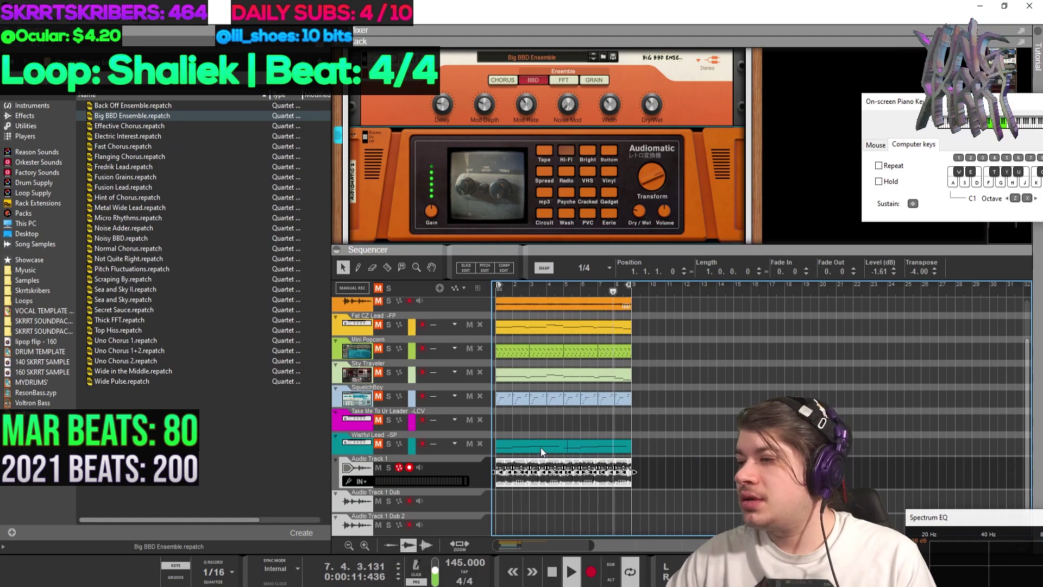
Step: Add a Polar dual pitch shifter to the effect chain beside the Audiomatic on Audio Track 1
right_click(381, 187)
mouse_move(442, 326)
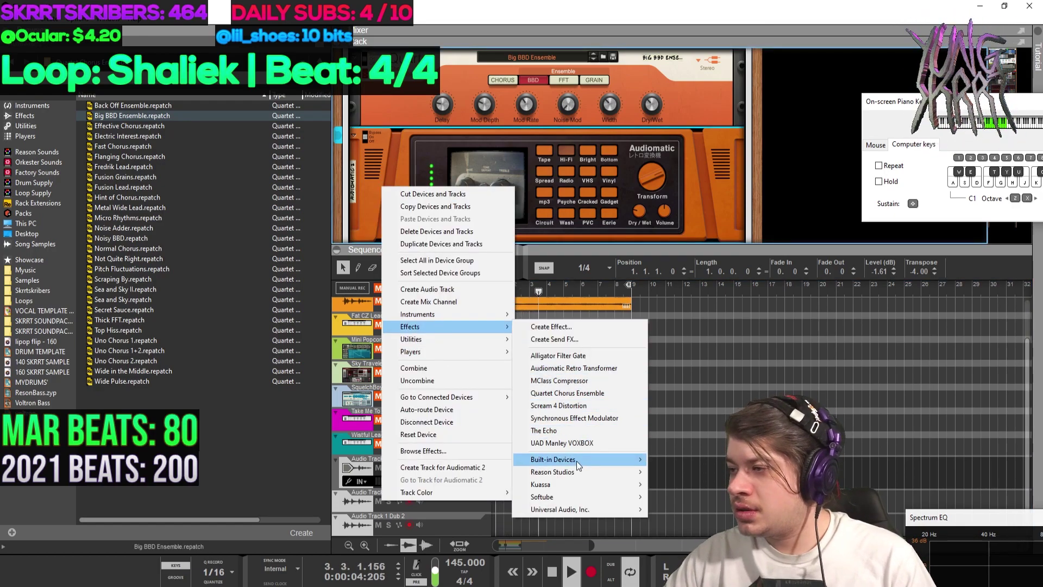
mouse_move(577, 471)
click(693, 471)
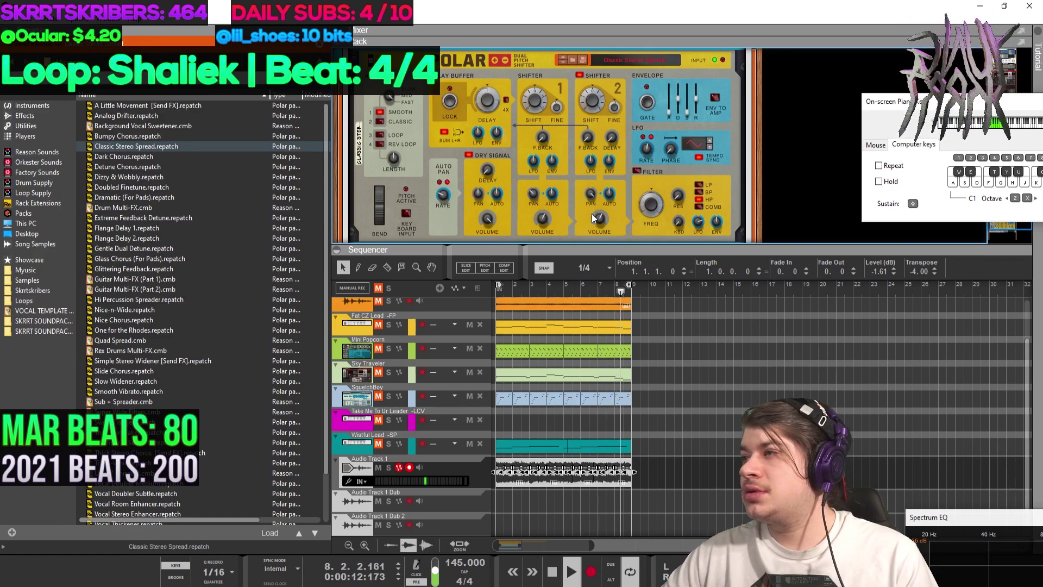
Step: Create an automation lane for Polar's Shifter 1 Semi parameter and record a short automation clip in bar 1
right_click(535, 100)
click(554, 107)
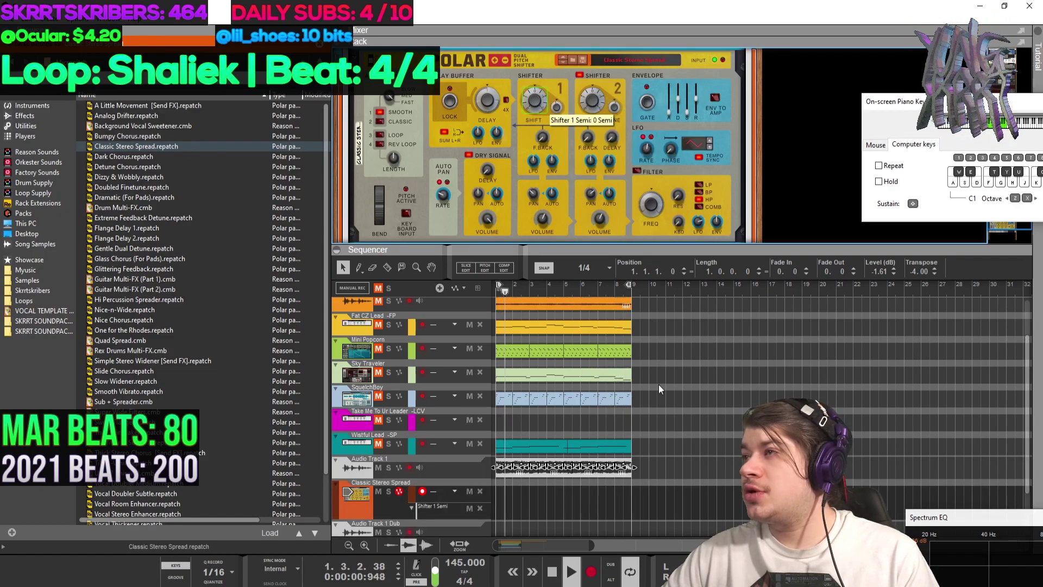
click(552, 572)
click(591, 572)
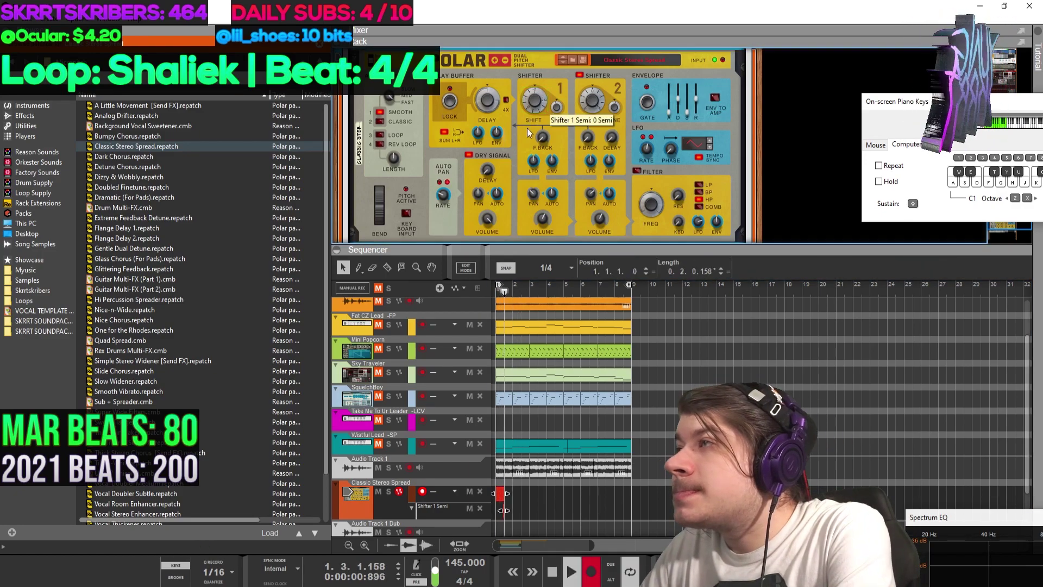
click(552, 572)
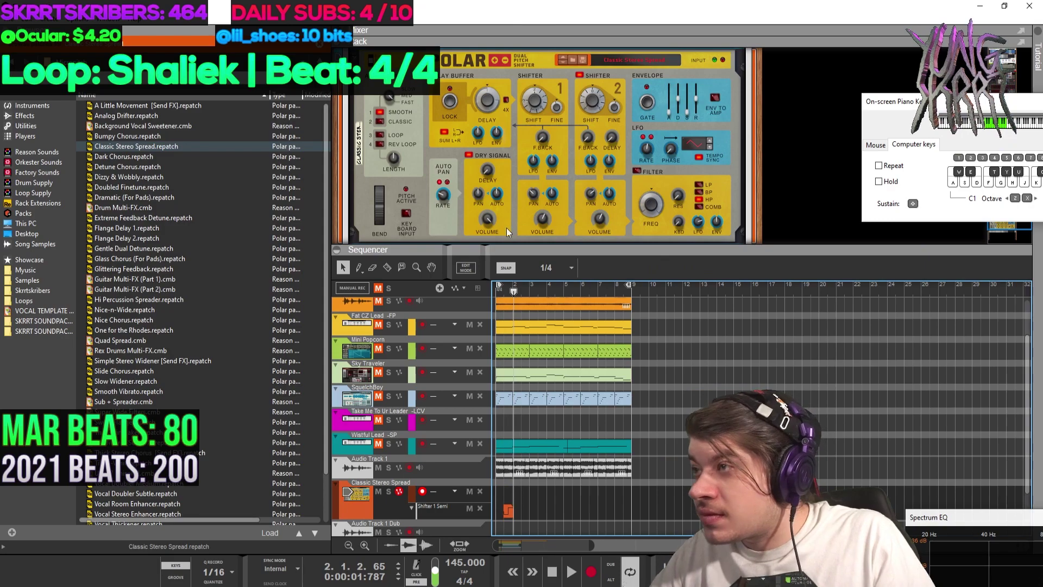
key(space)
click(506, 511)
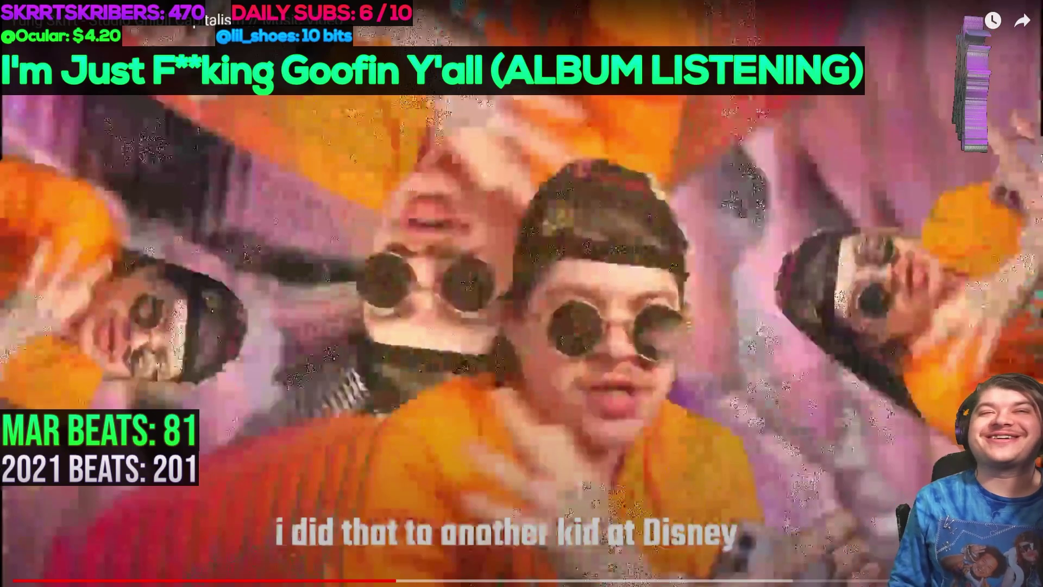
Step: Switch to the full-screen music video and pause and resume its playback repeatedly
key(space)
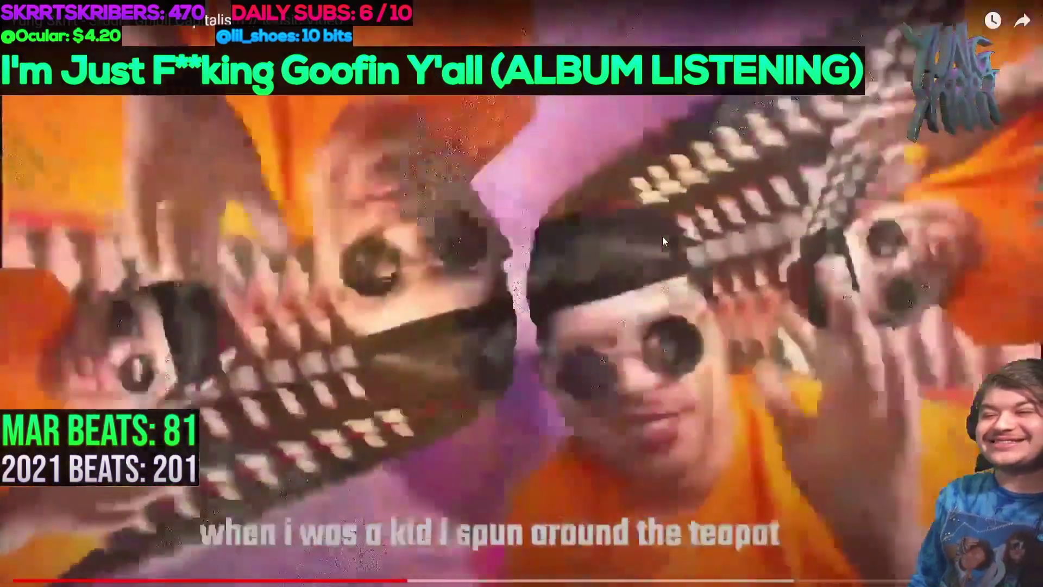
click(663, 236)
click(681, 389)
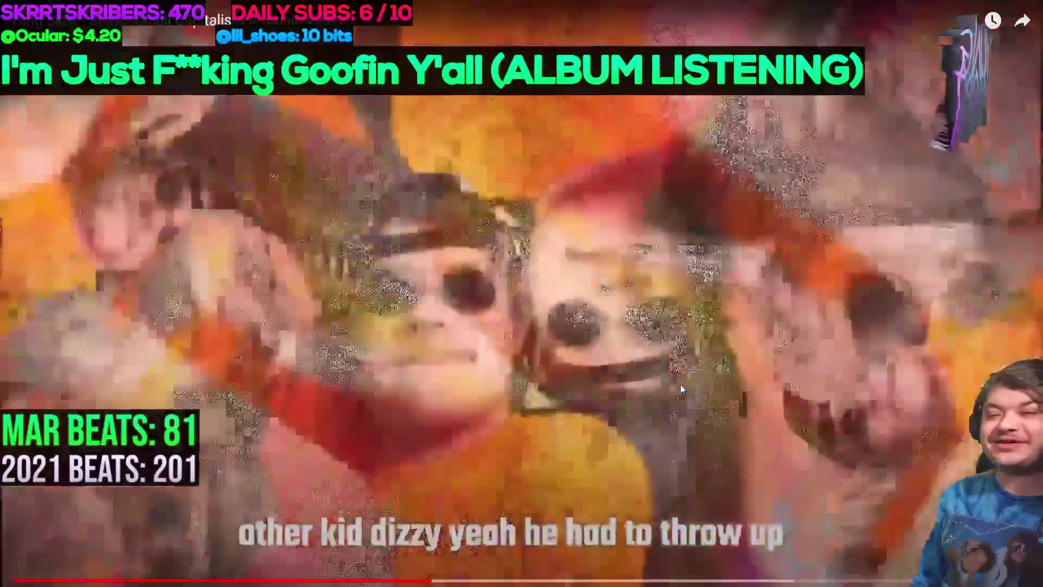
click(681, 385)
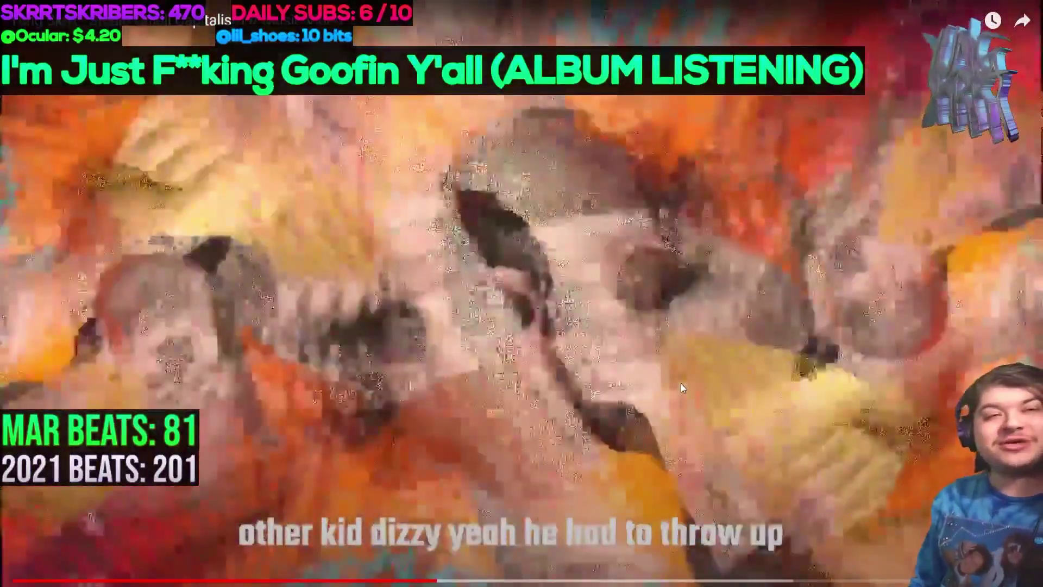
click(689, 374)
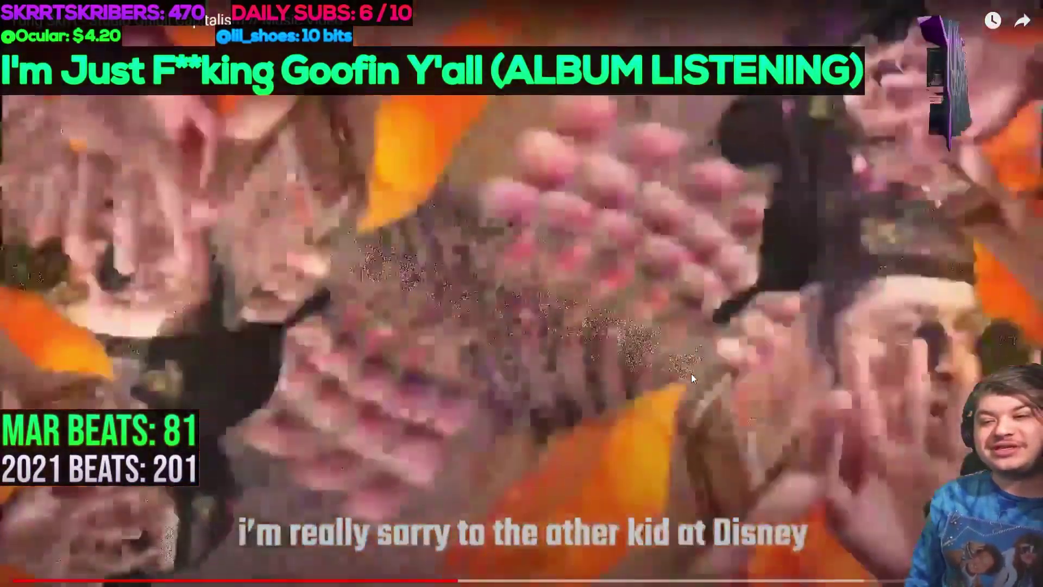
click(692, 377)
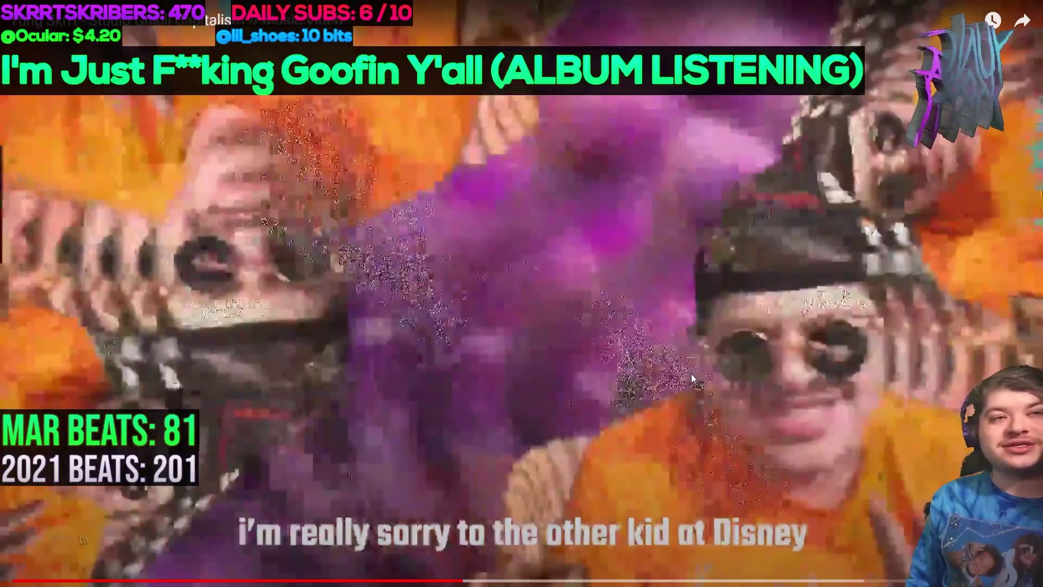